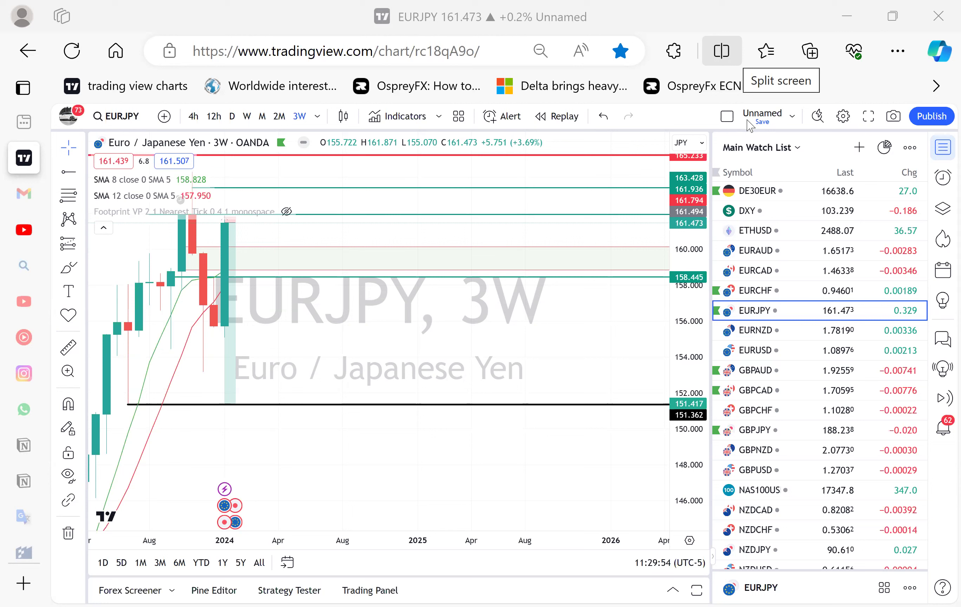
Delete the short-position risk/reward drawing on the last 3W candle.
click(225, 223)
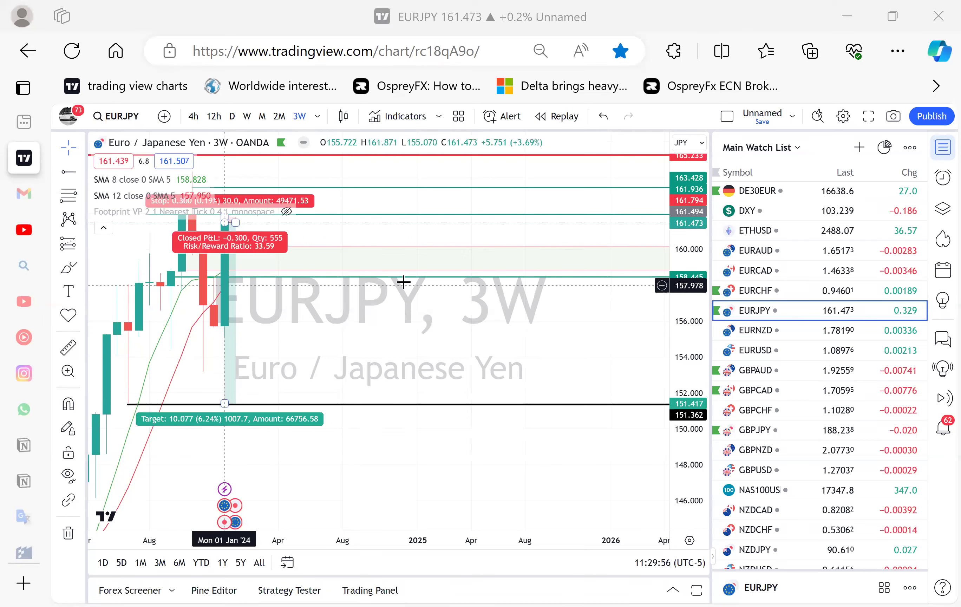
click(497, 309)
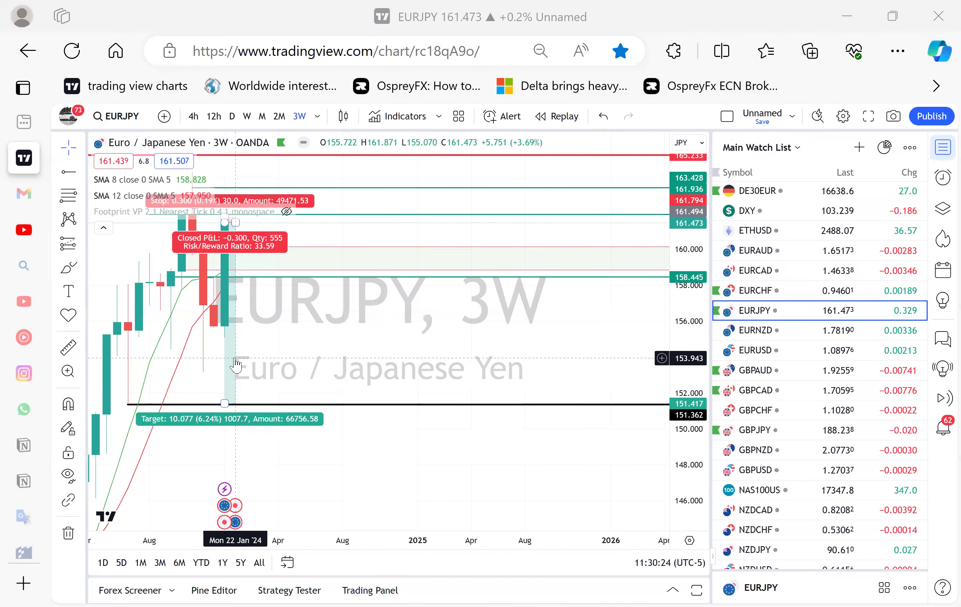
key(Delete)
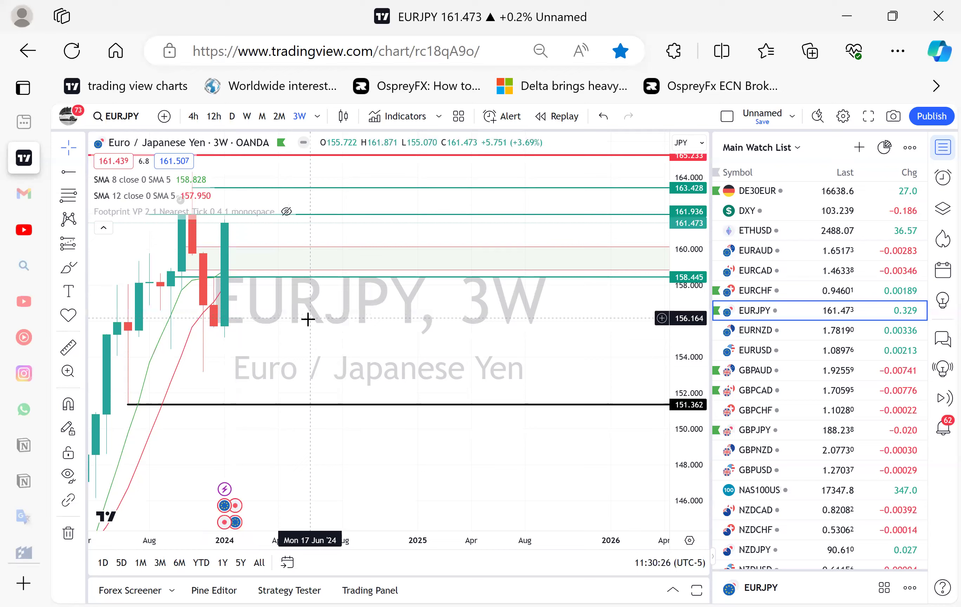
scroll(309, 320, left, 3)
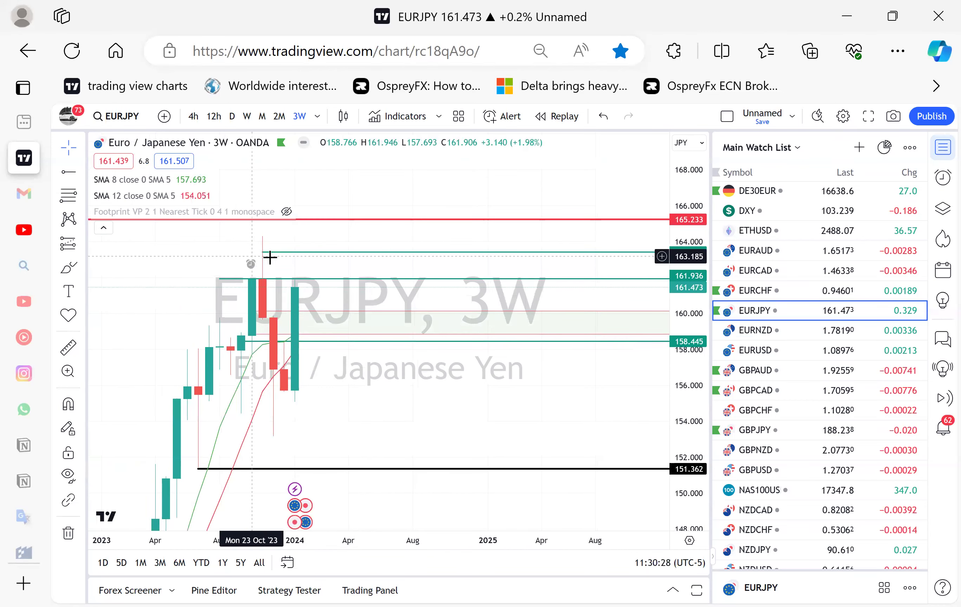
click(301, 337)
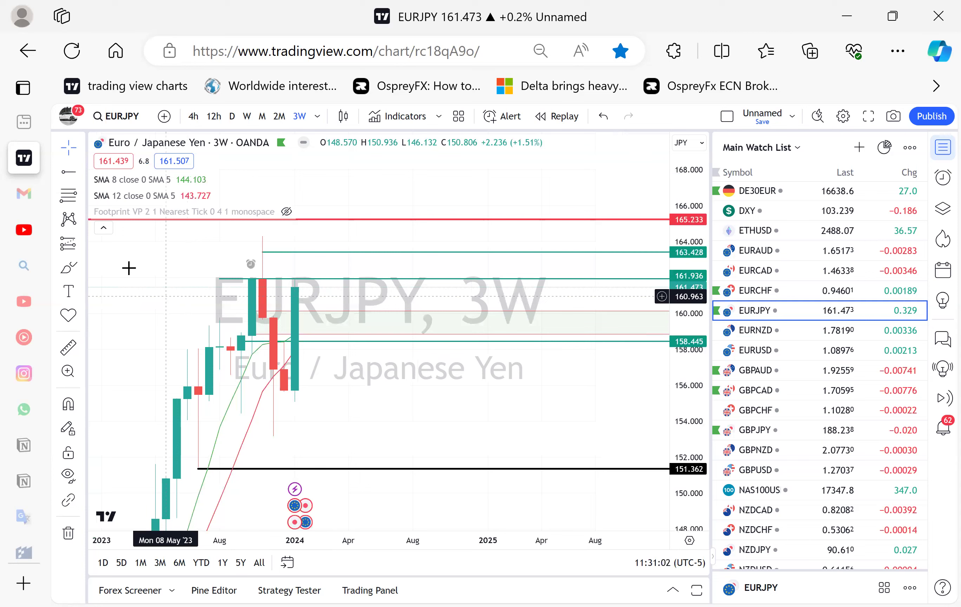
Draw a Fib retracement from the 155.115 low up to 161.926.
click(82, 203)
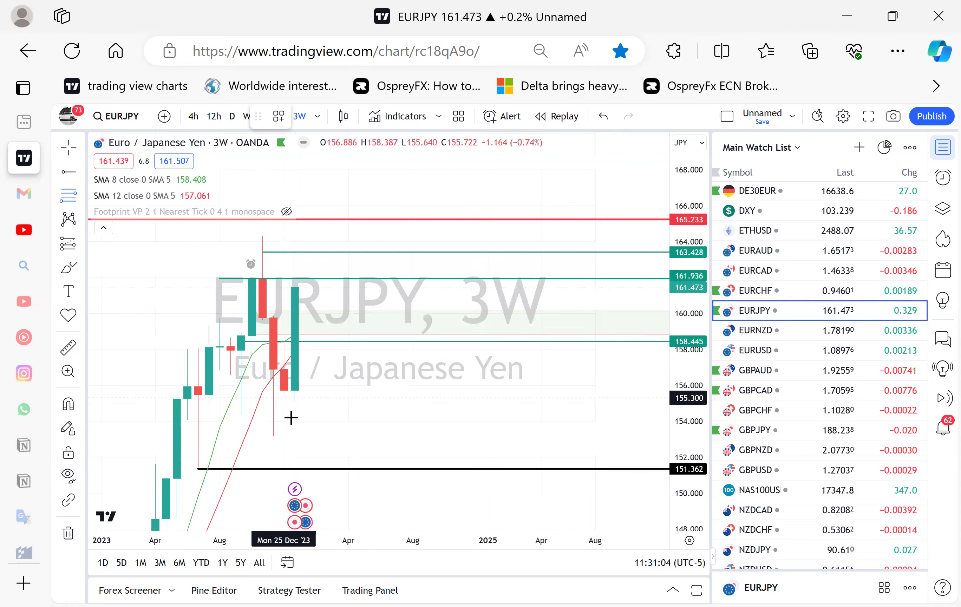
click(270, 402)
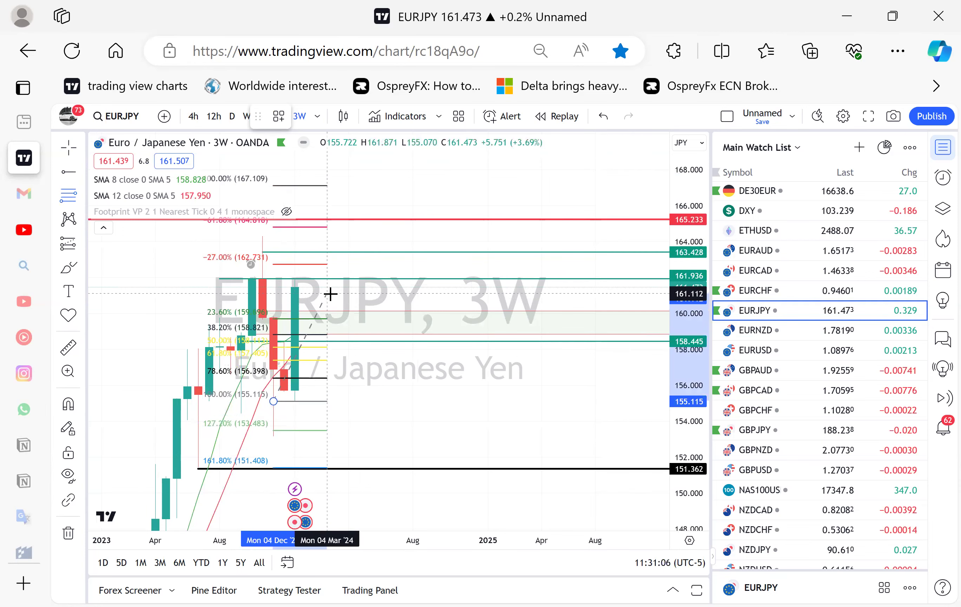
click(379, 279)
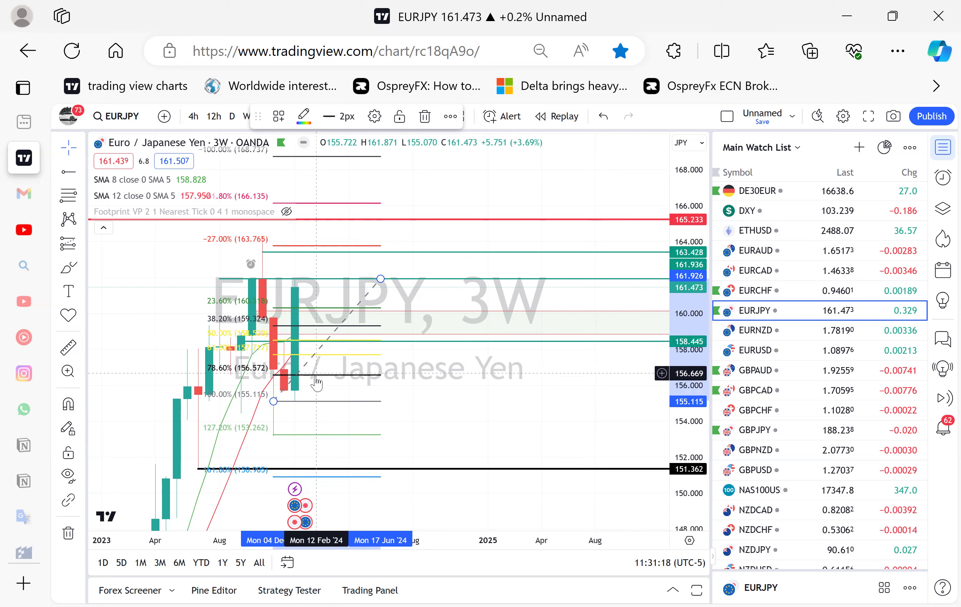
Draw a rectangle demand zone from 158.483 down to 157.780.
click(79, 269)
click(112, 344)
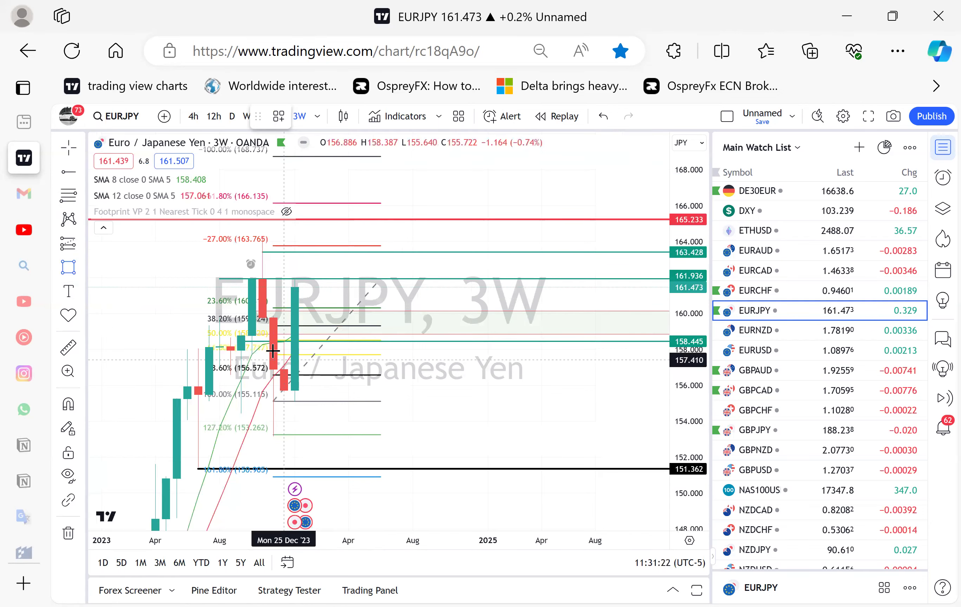
click(296, 341)
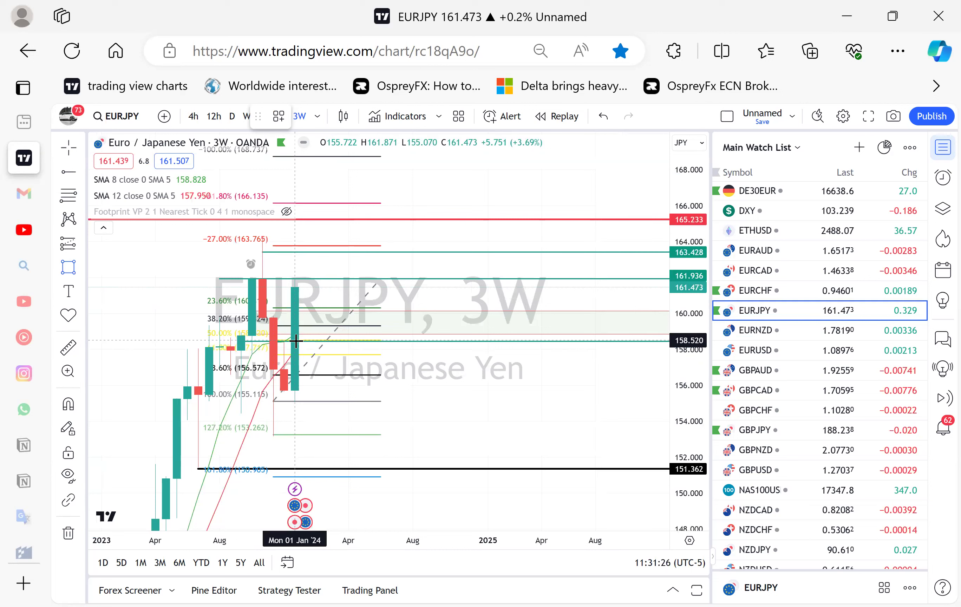
click(301, 355)
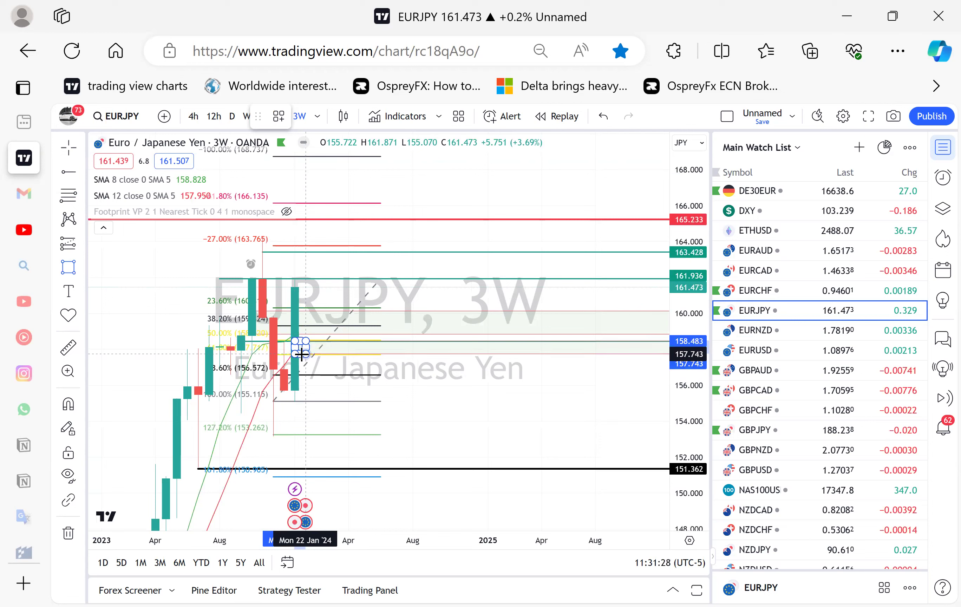
click(301, 353)
click(467, 320)
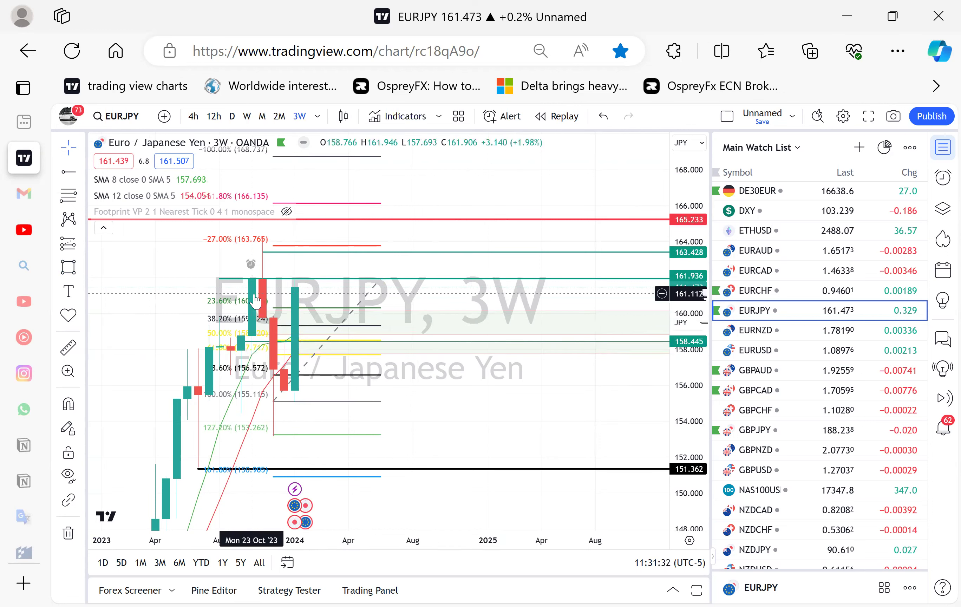
Delete the upper demand zone and raise the black support line to 156.558.
click(252, 314)
key(Delete)
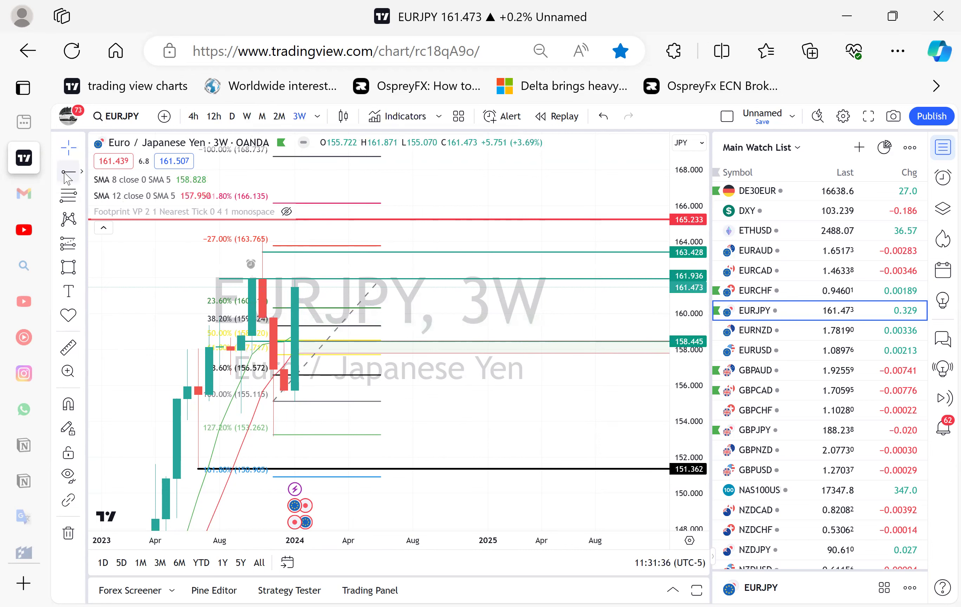
mouse_move(199, 469)
mouse_down()
mouse_move(251, 427)
mouse_move(285, 365)
mouse_move(282, 376)
mouse_move(293, 376)
mouse_up()
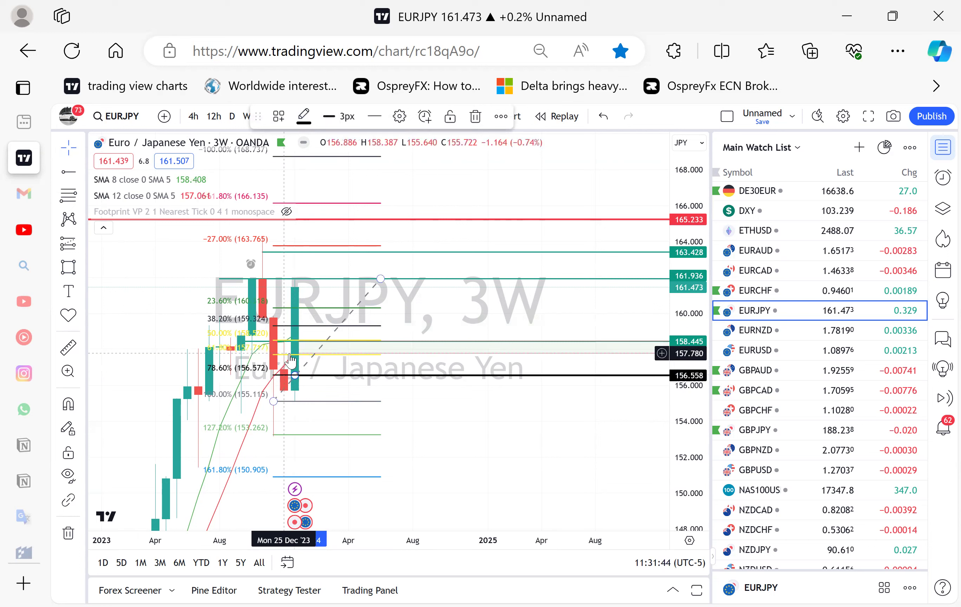
click(381, 280)
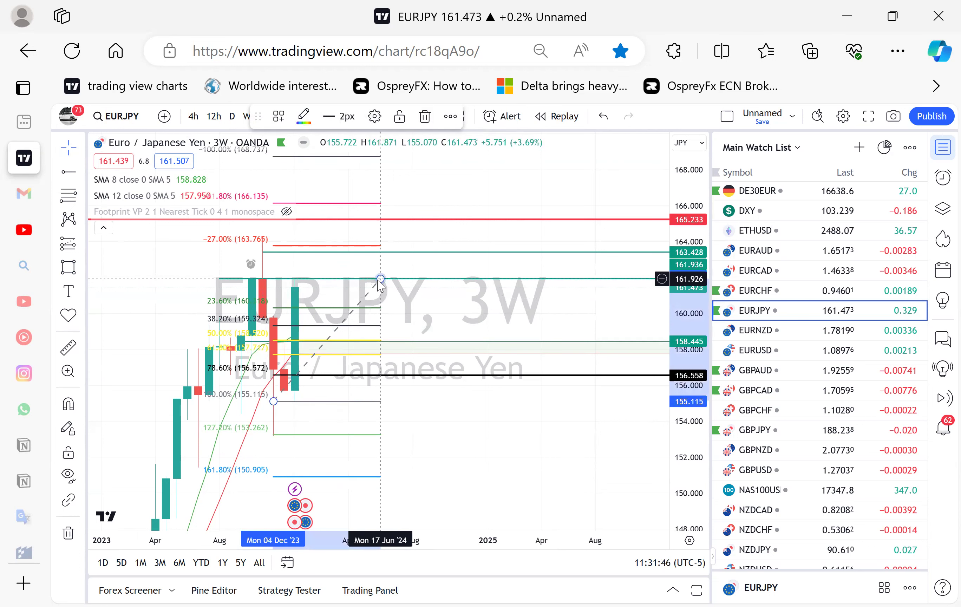
Delete the Fib retracement and put EURJPY on the 4h timeframe.
key(Delete)
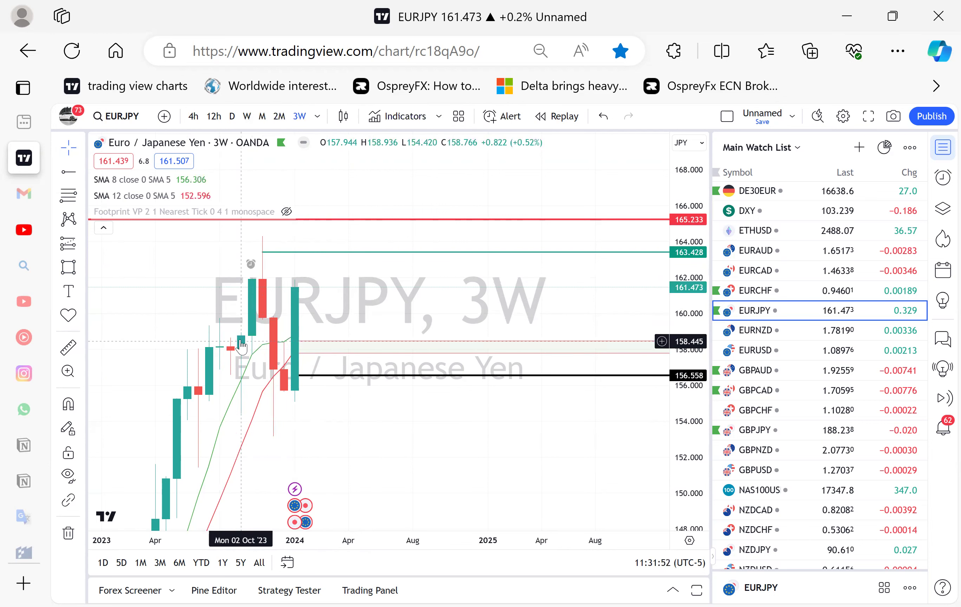
click(191, 120)
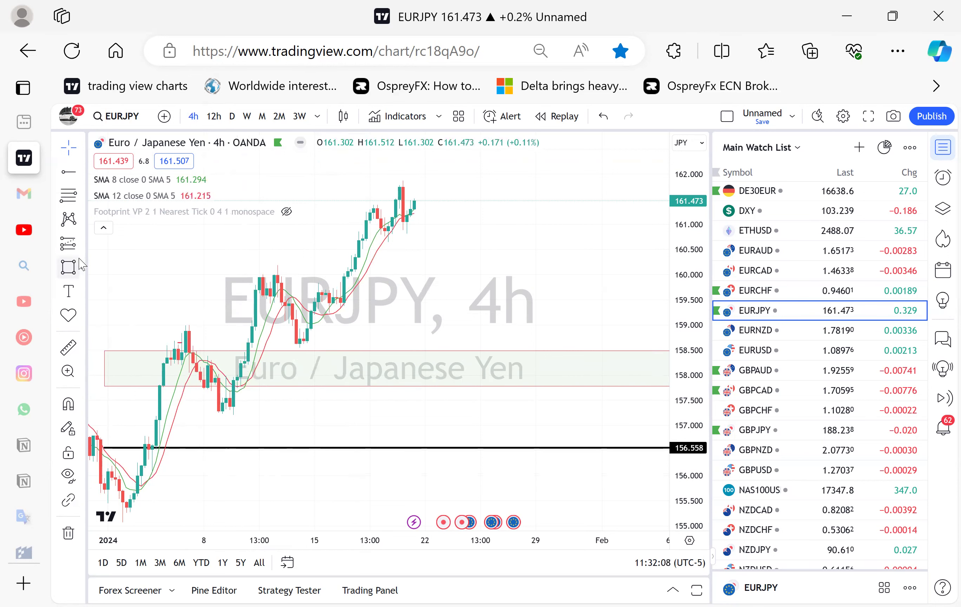
Draw a narrow rectangle demand zone from 158.01 to 157.79 on the 4h chart.
click(77, 271)
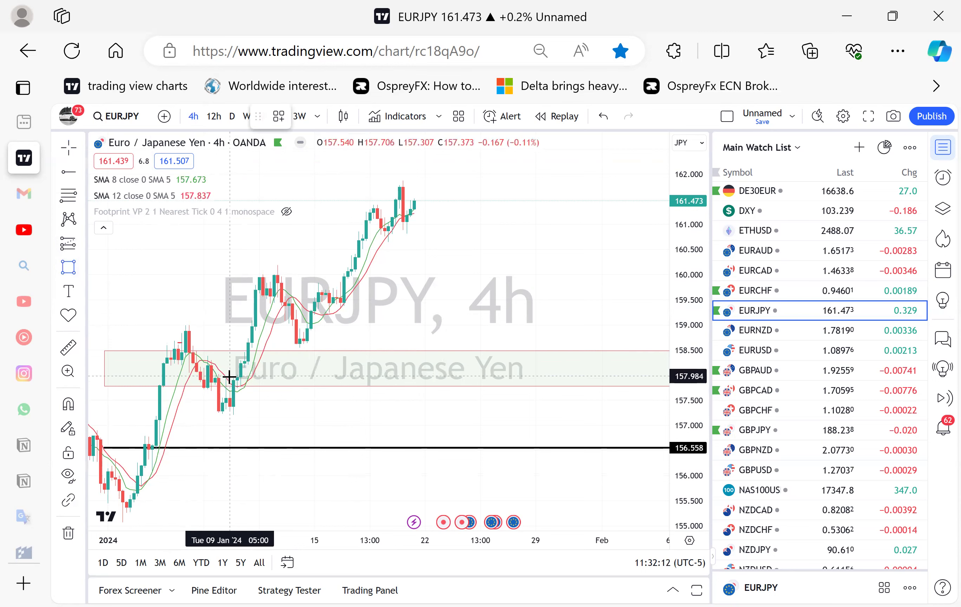
drag(230, 375, 230, 385)
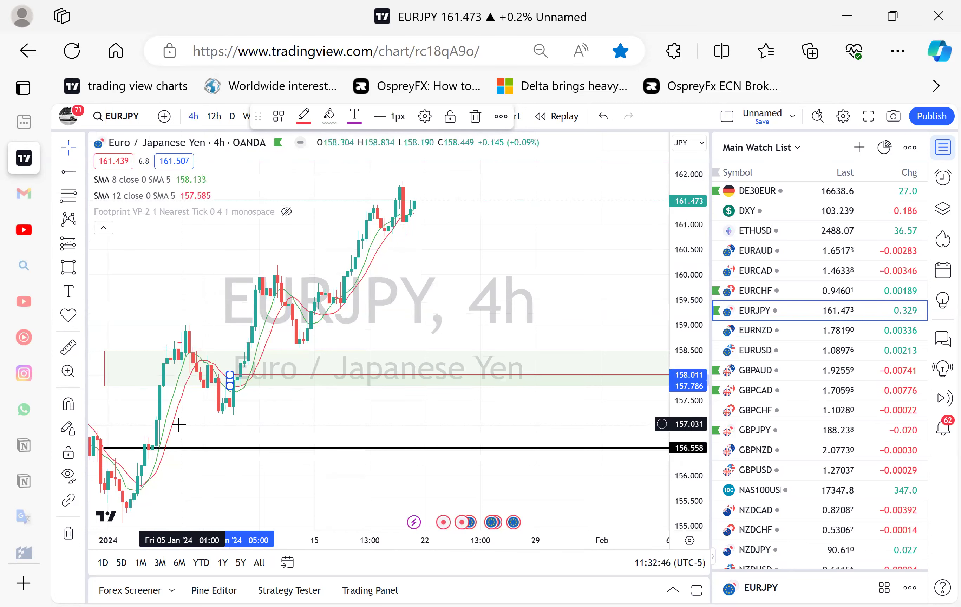
click(251, 254)
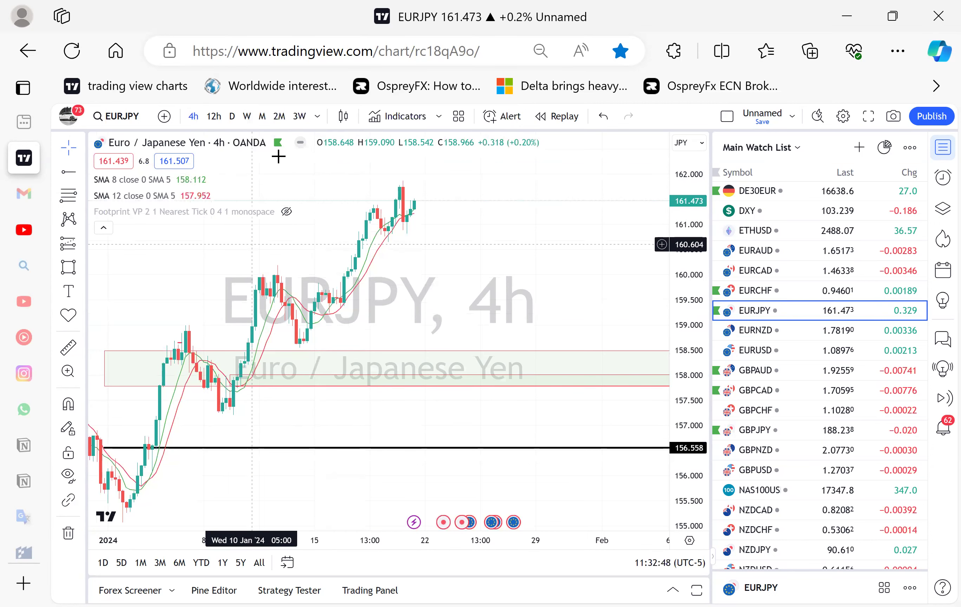
click(318, 119)
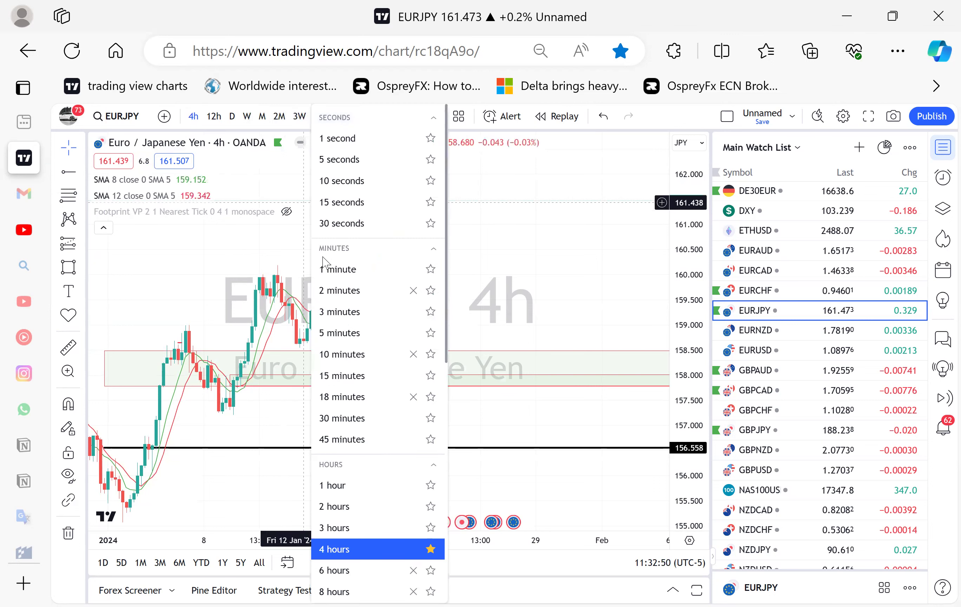
Switch the EURJPY chart to the 1-hour timeframe.
click(337, 487)
scroll(336, 491, left, 15)
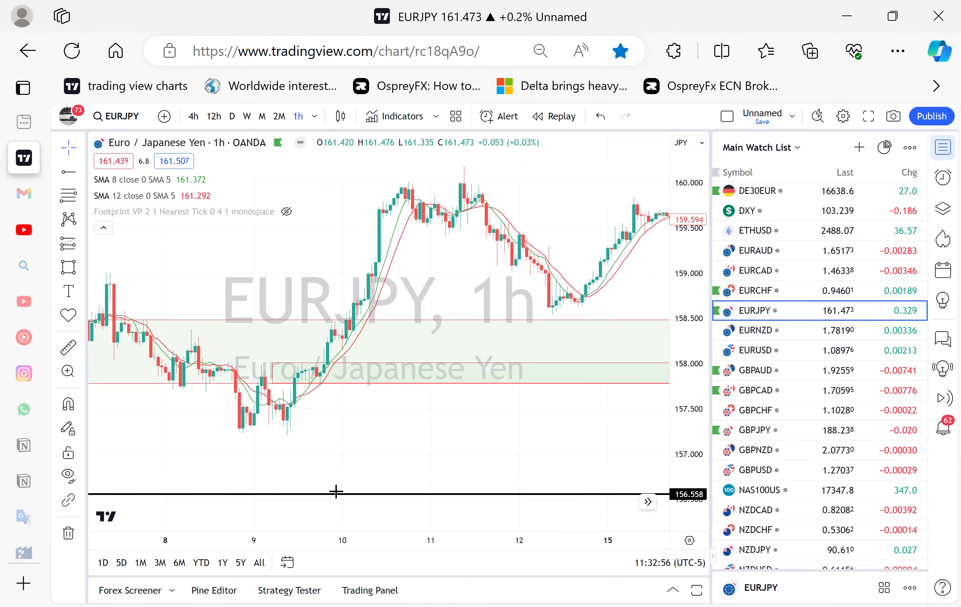
scroll(337, 491, down, 3)
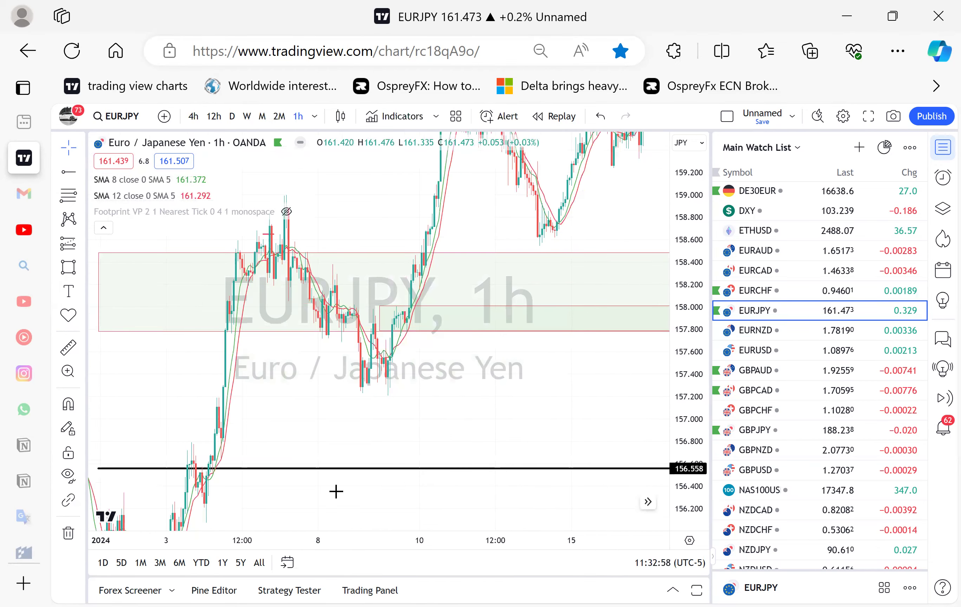
scroll(337, 491, up, 3)
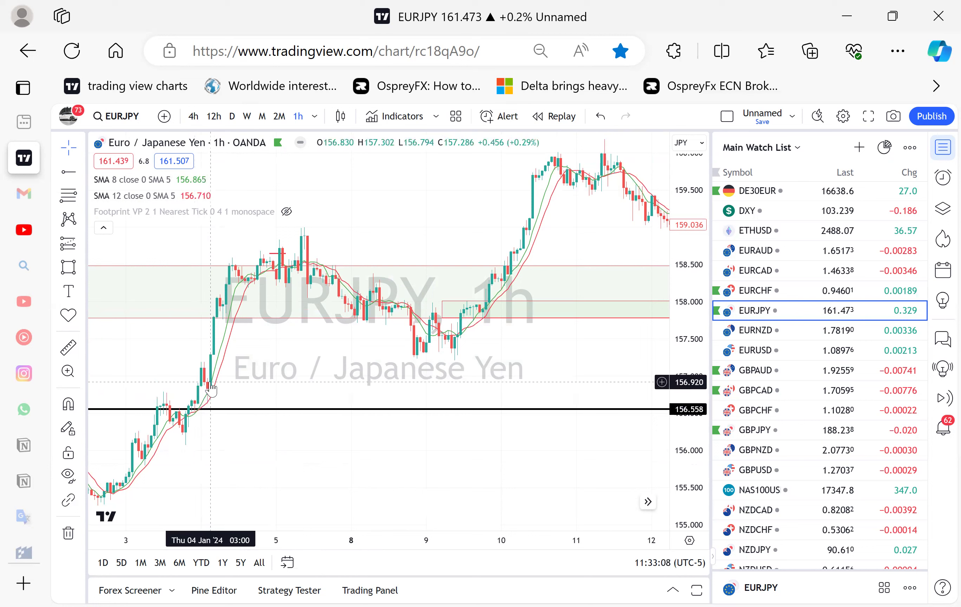
Draw a demand zone from about 156.98 to 156.66 above the support line.
click(68, 267)
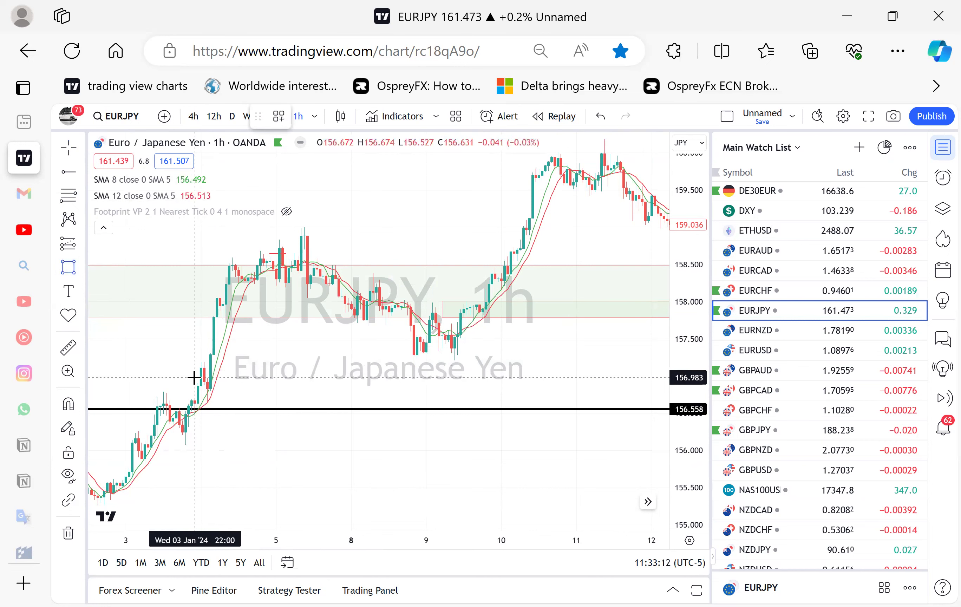
drag(194, 378, 197, 401)
scroll(353, 357, right, 5)
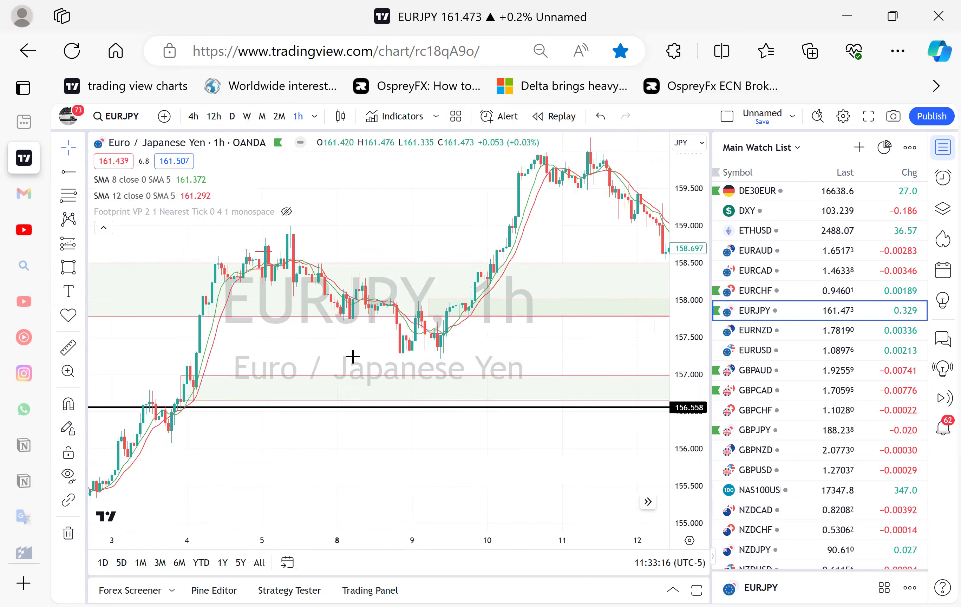
scroll(353, 357, down, 5)
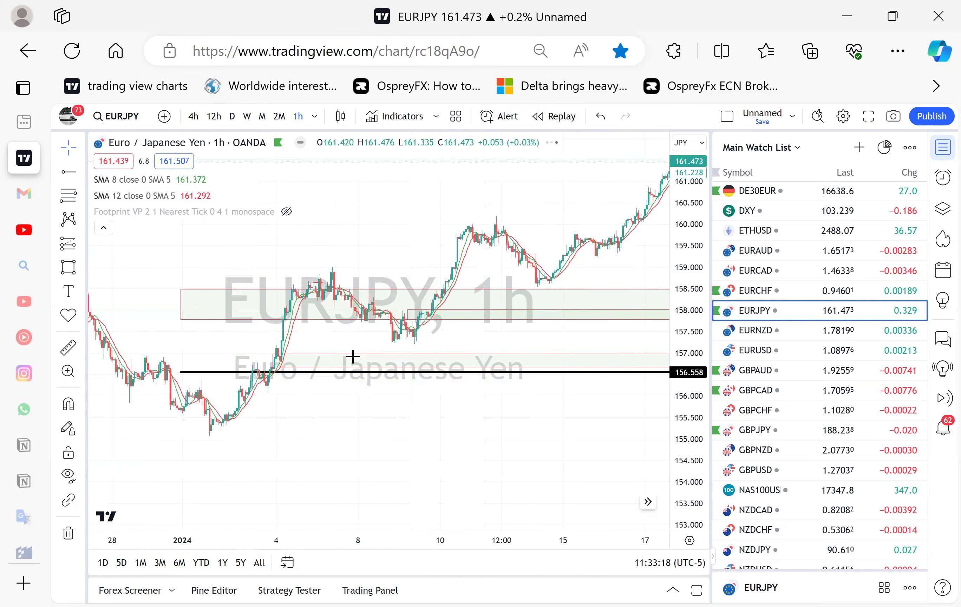
scroll(353, 356, right, 5)
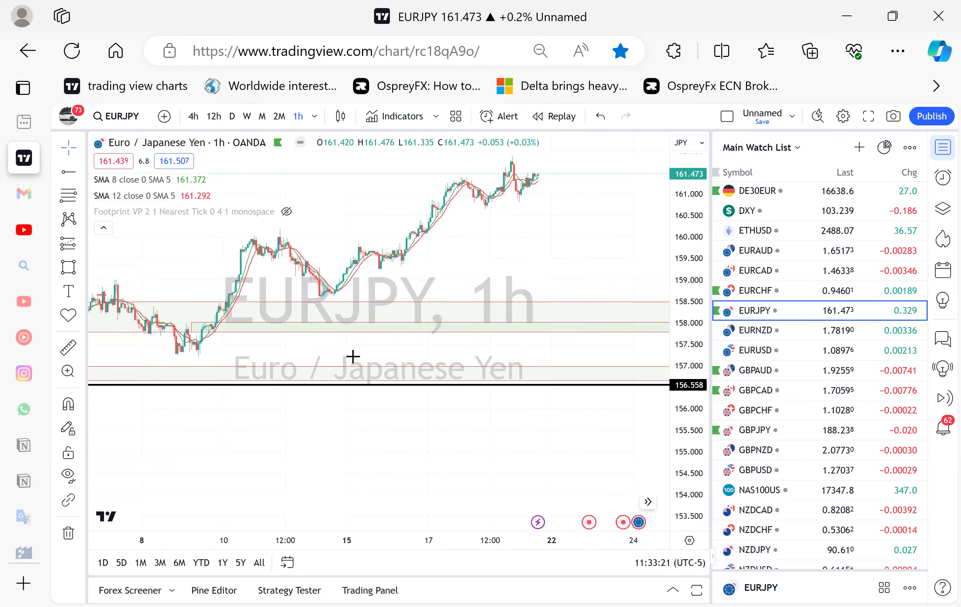
scroll(353, 356, right, 1)
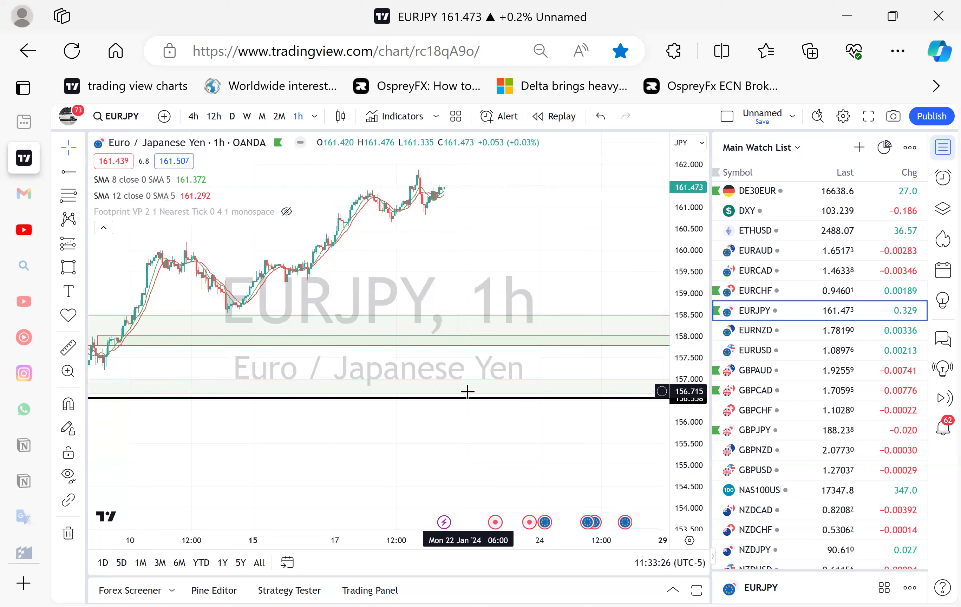
Switch to 3W bars, measure a move from near 161.5, then return to 4h.
text(3w)
key(Return)
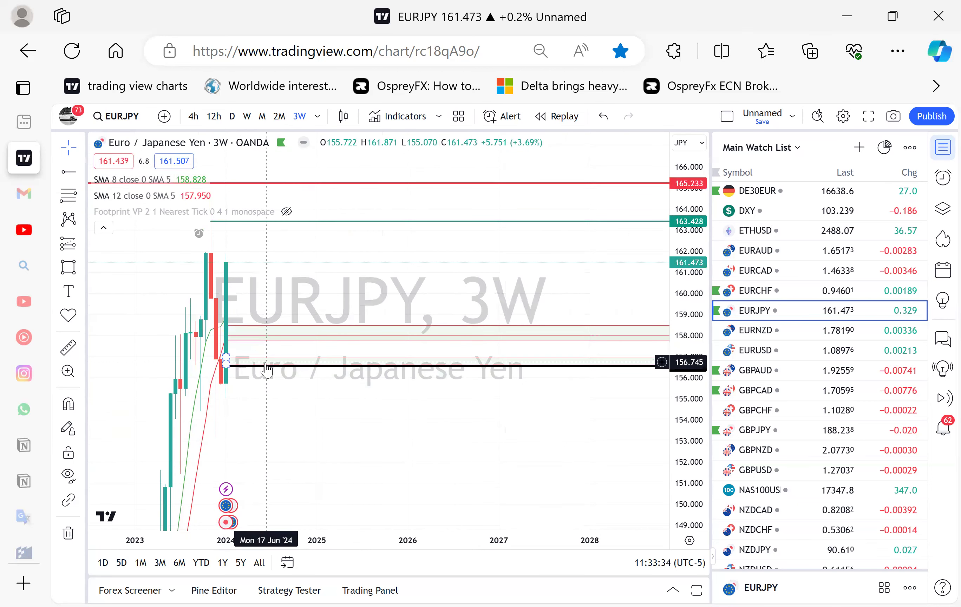
click(67, 351)
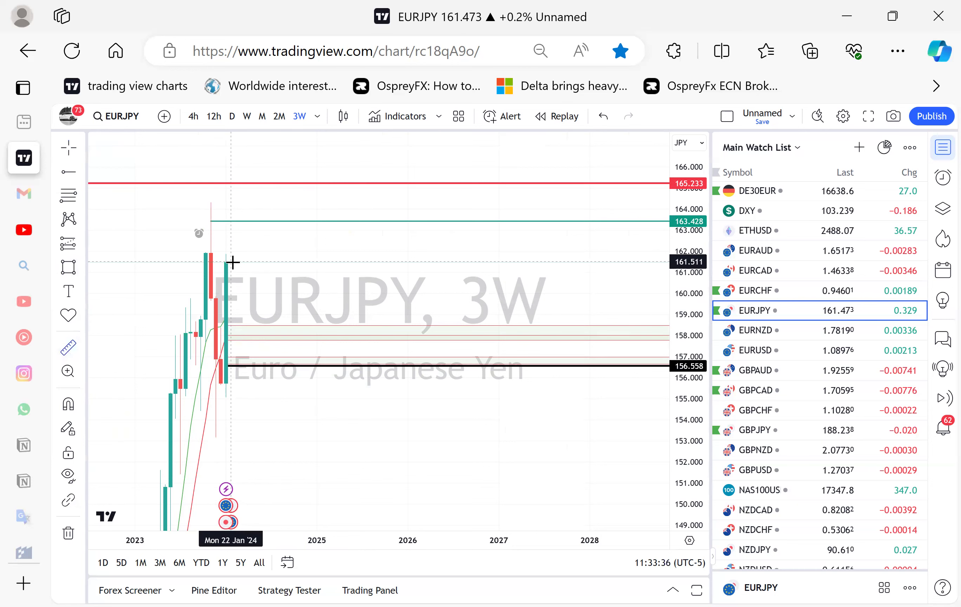
click(244, 262)
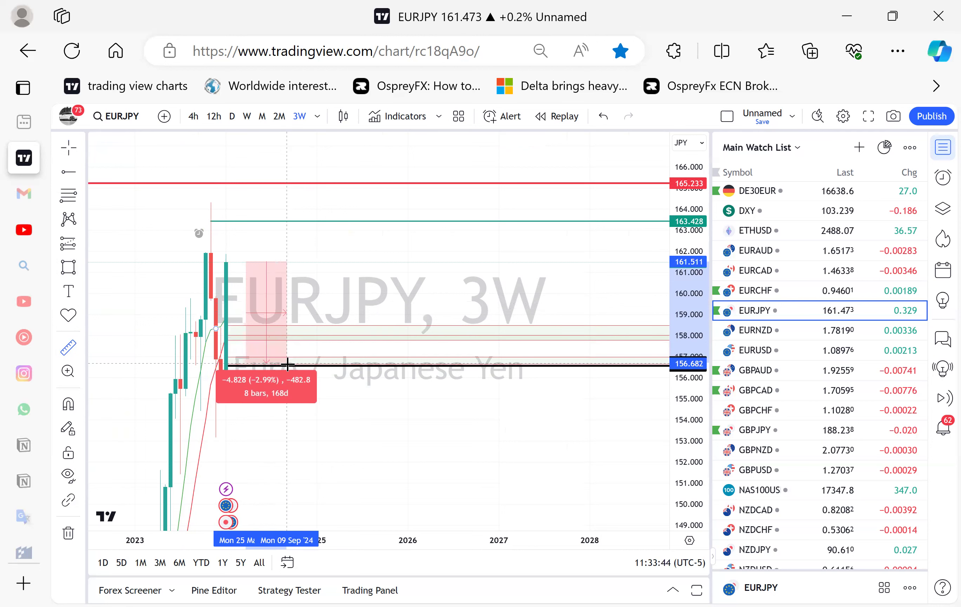
click(323, 311)
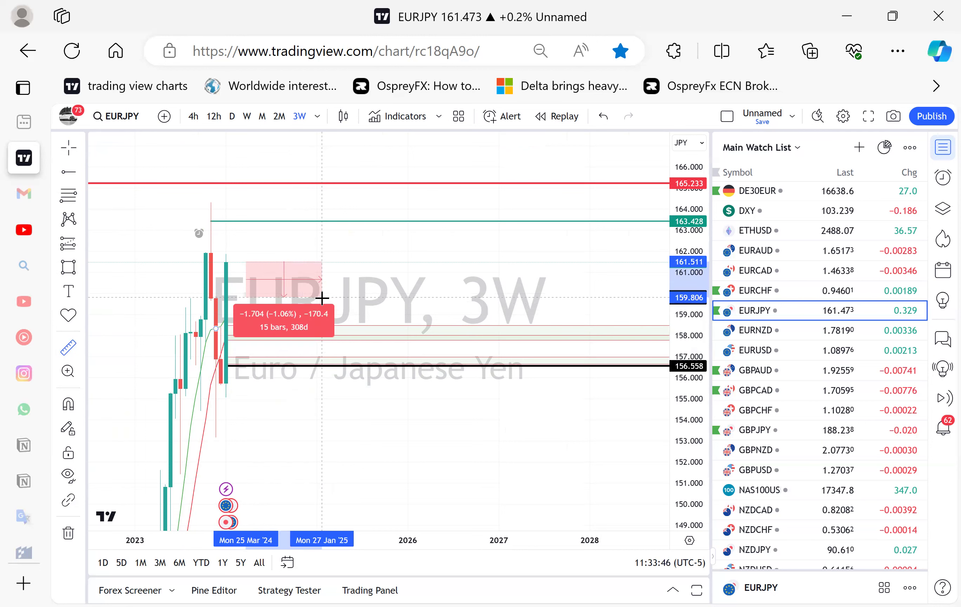
click(383, 286)
scroll(381, 285, left, 4)
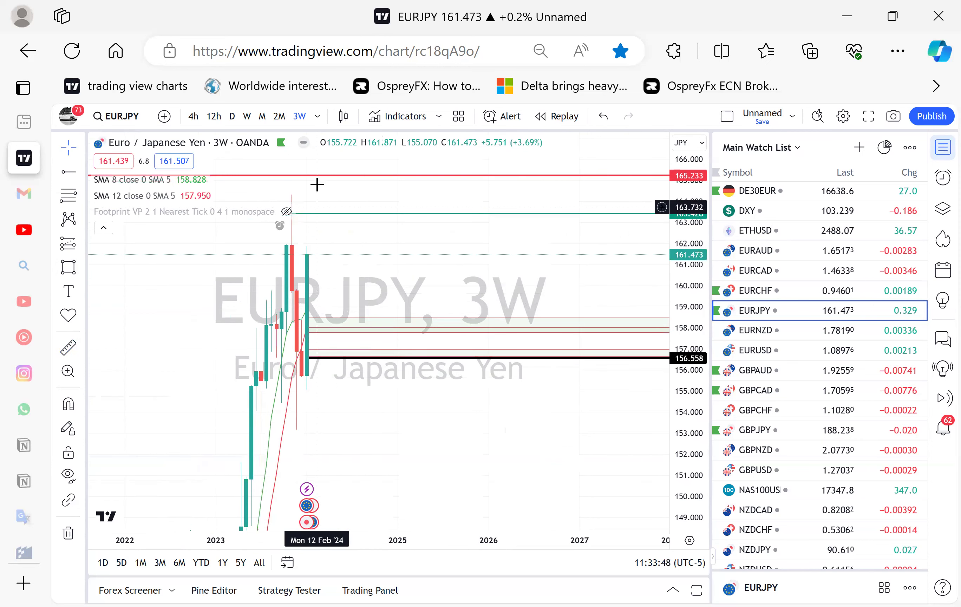
click(193, 117)
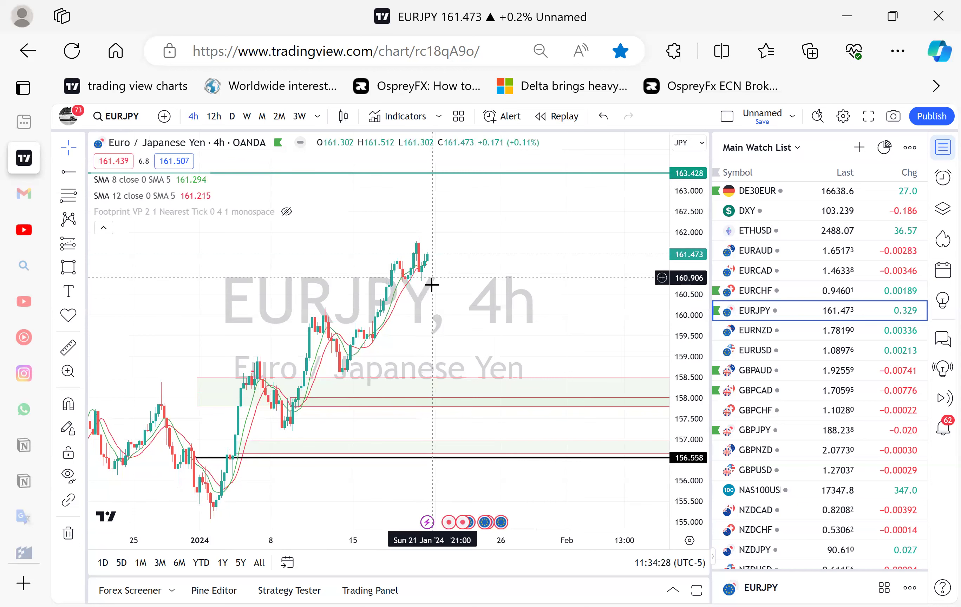
Draw a Fibonacci retracement with its second anchor near 160.88.
click(450, 382)
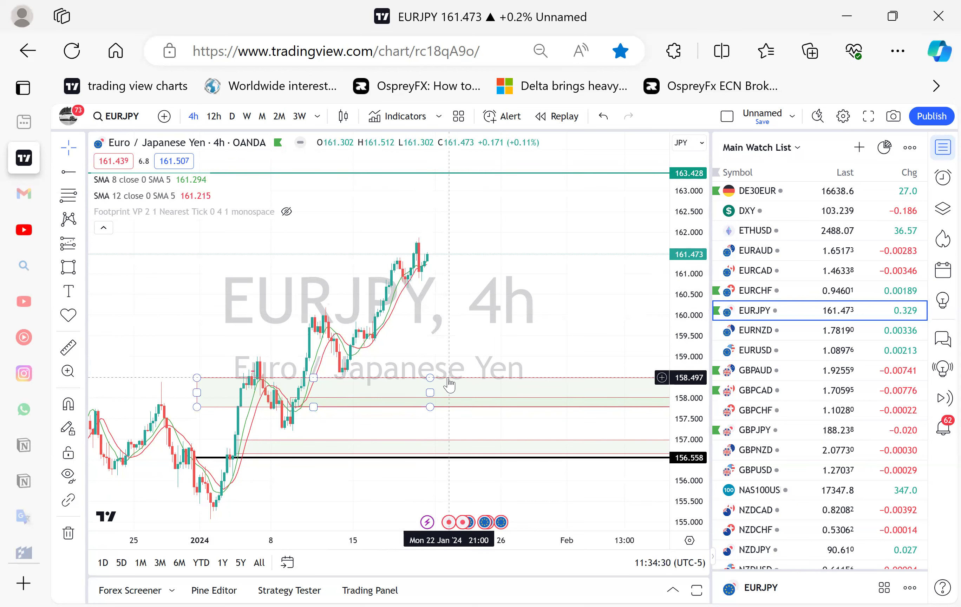
scroll(449, 383, up, 5)
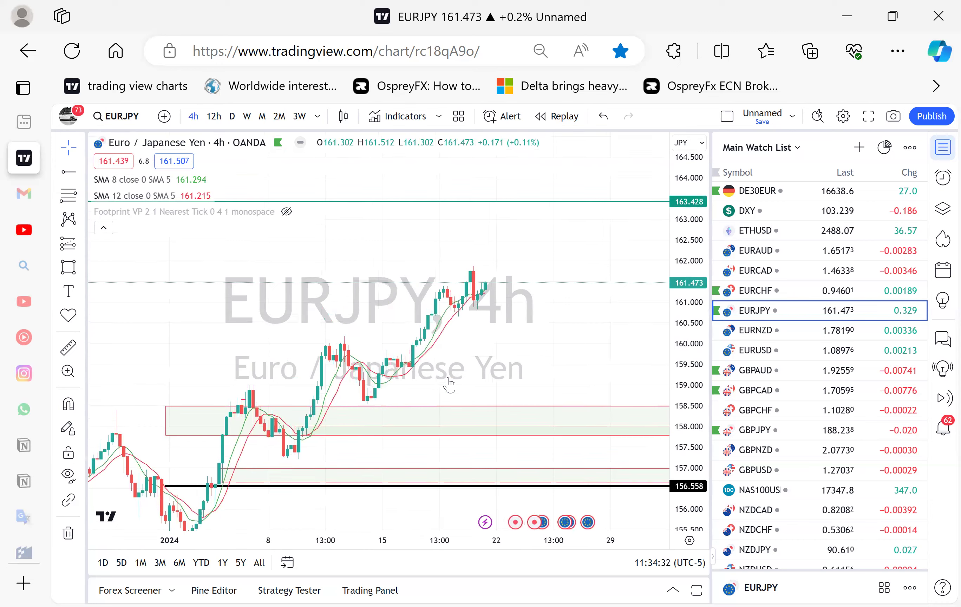
scroll(449, 384, up, 3)
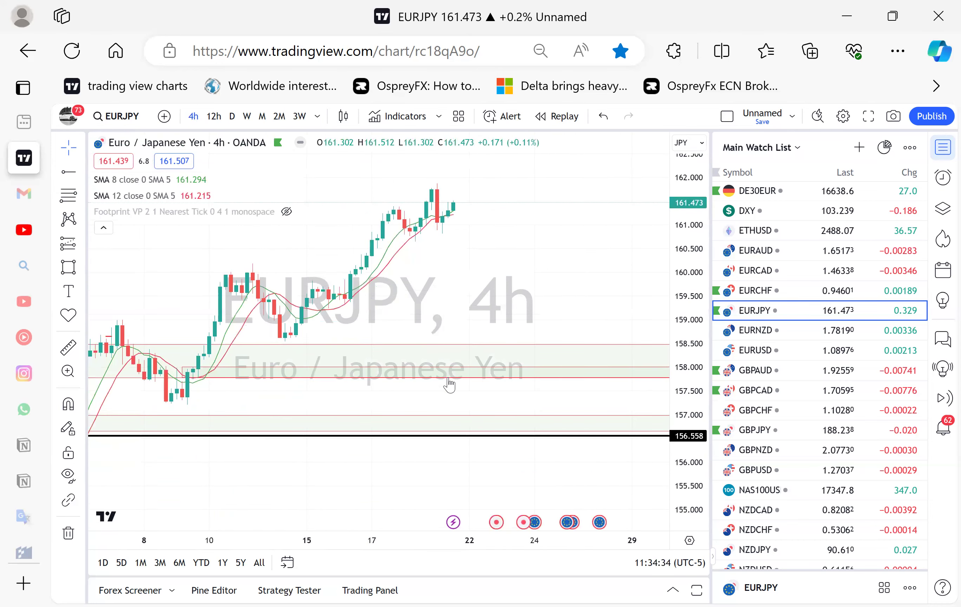
scroll(449, 384, left, 3)
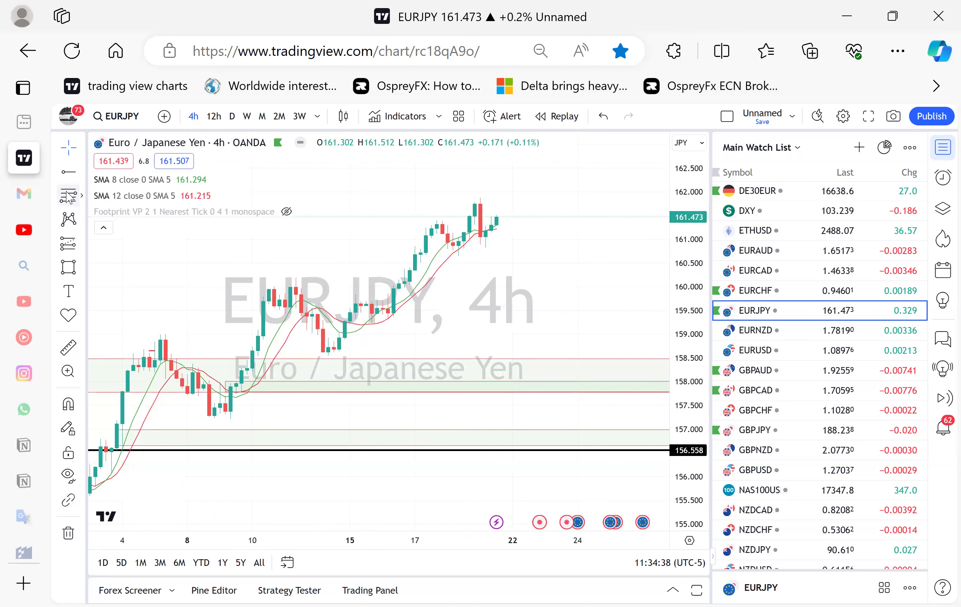
click(435, 198)
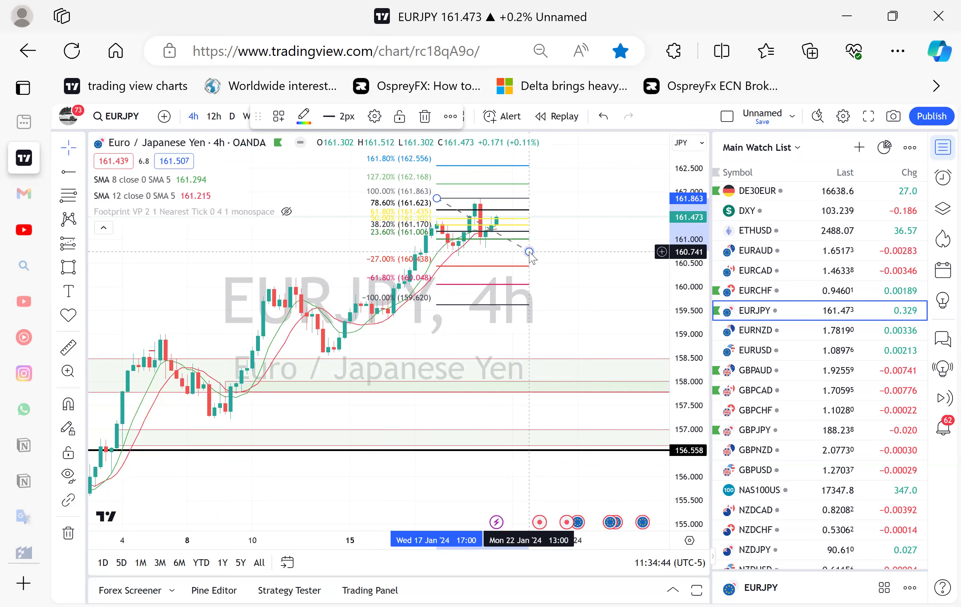
click(531, 245)
drag(534, 250, 540, 245)
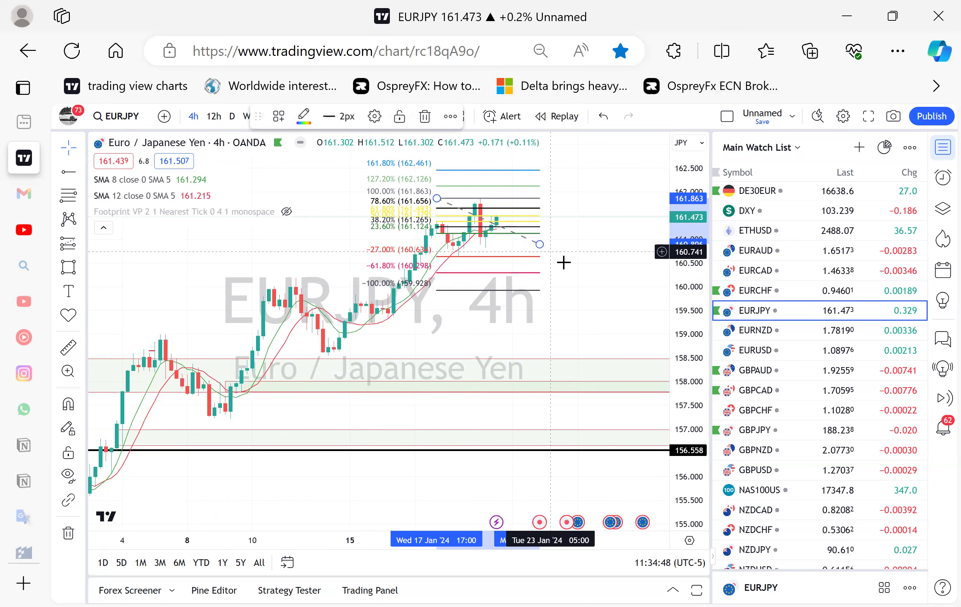
click(558, 259)
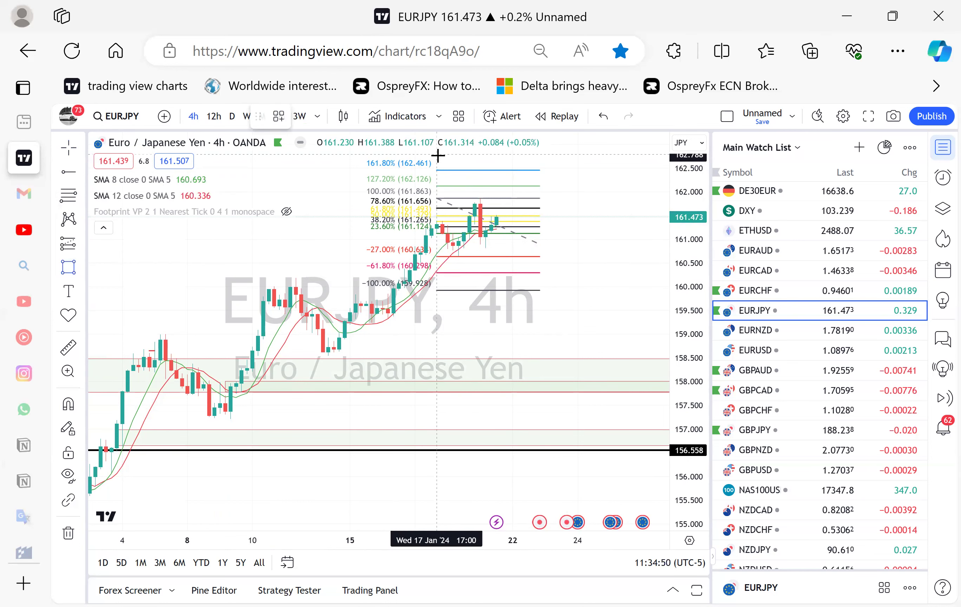
Select the Fibonacci retracement and delete it.
click(484, 220)
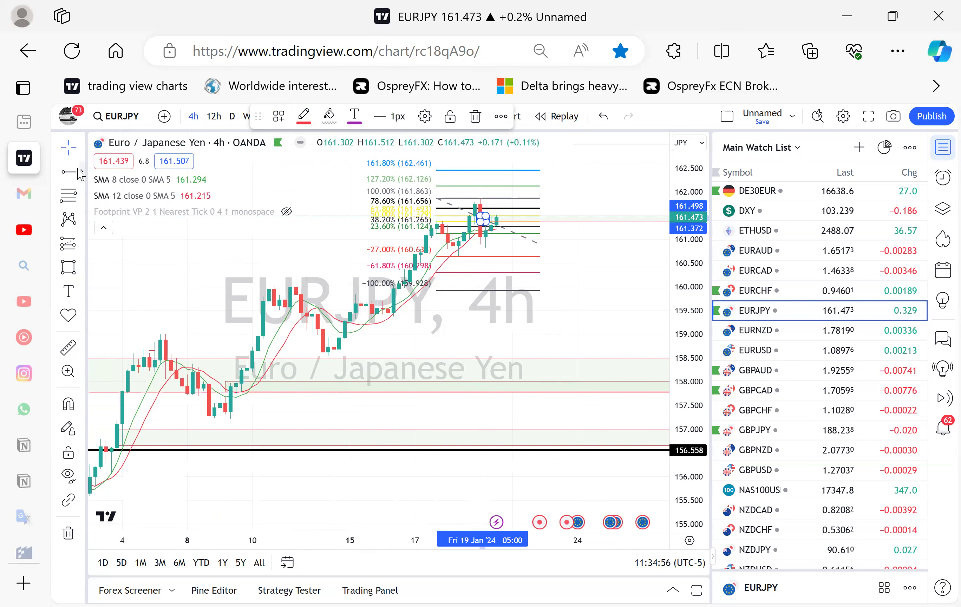
key(Escape)
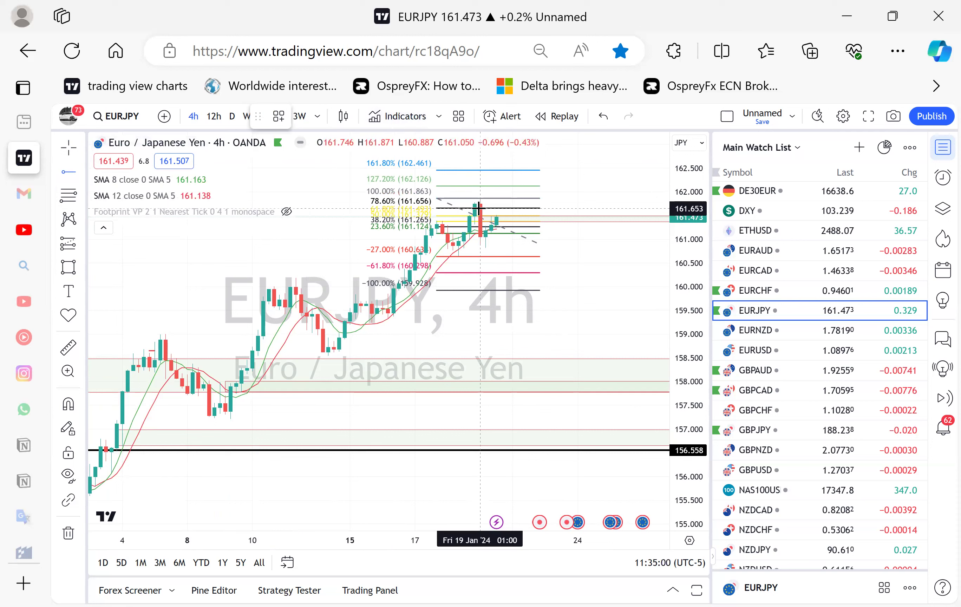
click(540, 244)
key(Delete)
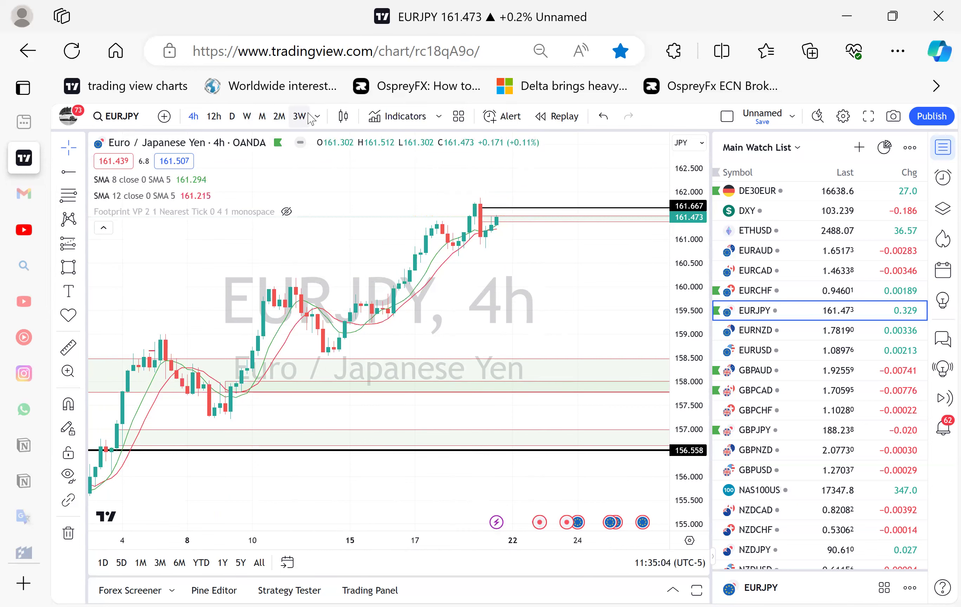
Change the EURJPY chart interval to 15 minutes.
click(318, 118)
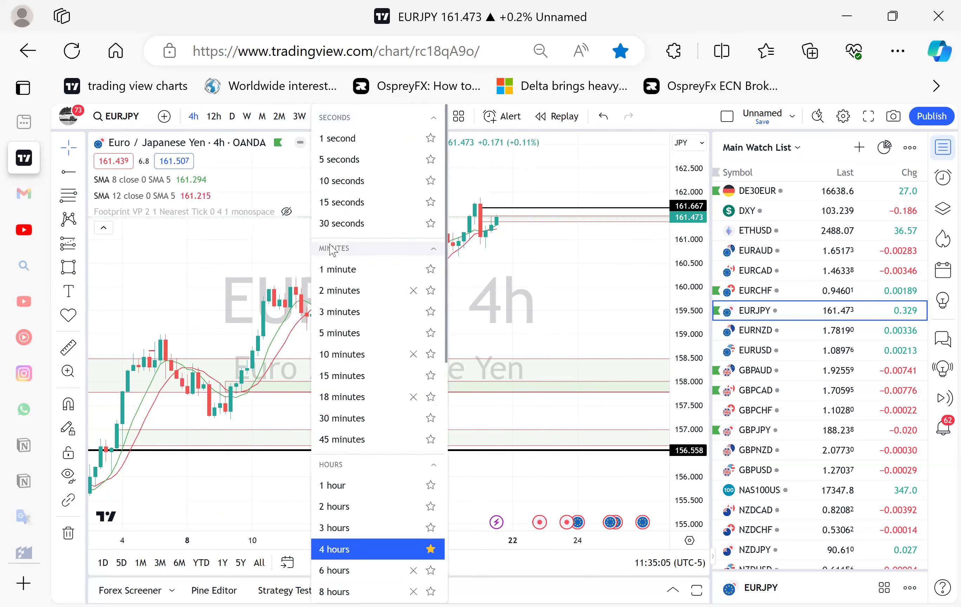
click(348, 377)
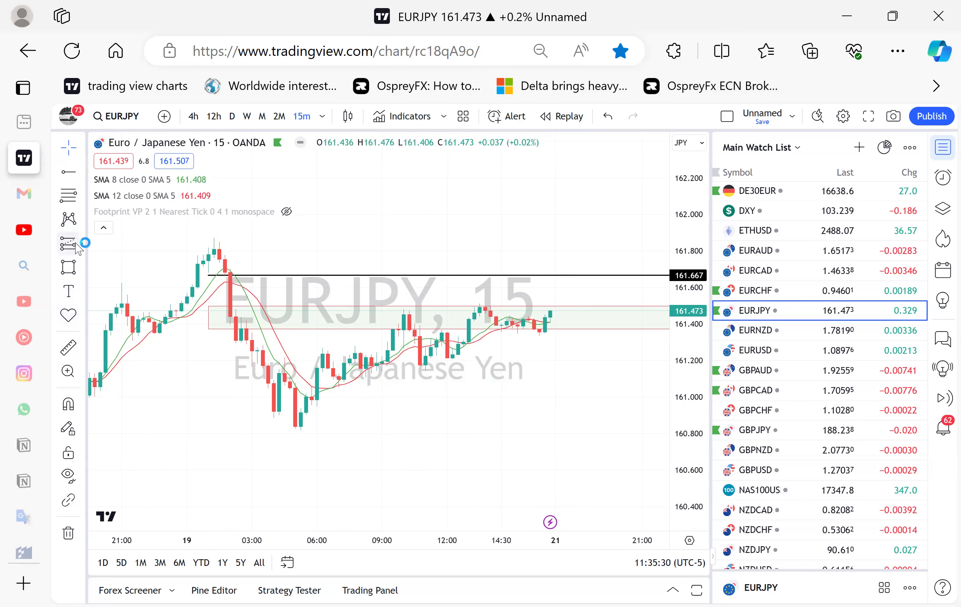
Place a short position at the current price with its stop just above 161.667.
click(85, 246)
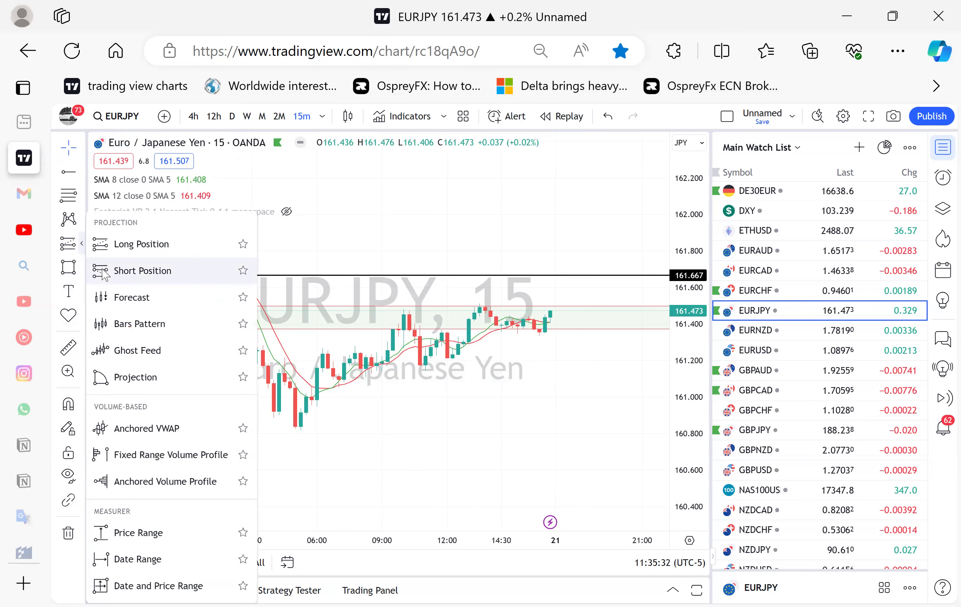
click(142, 270)
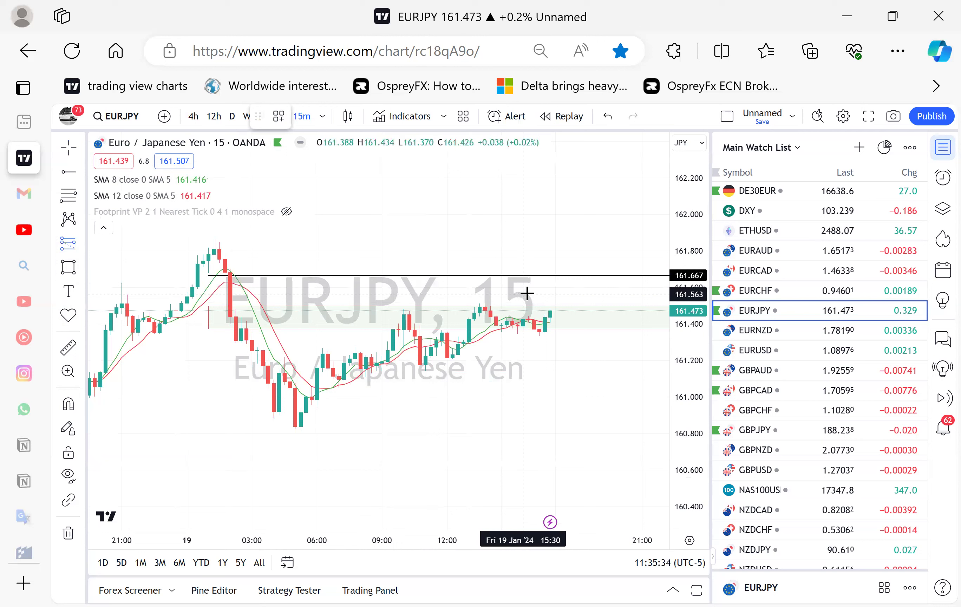
click(551, 293)
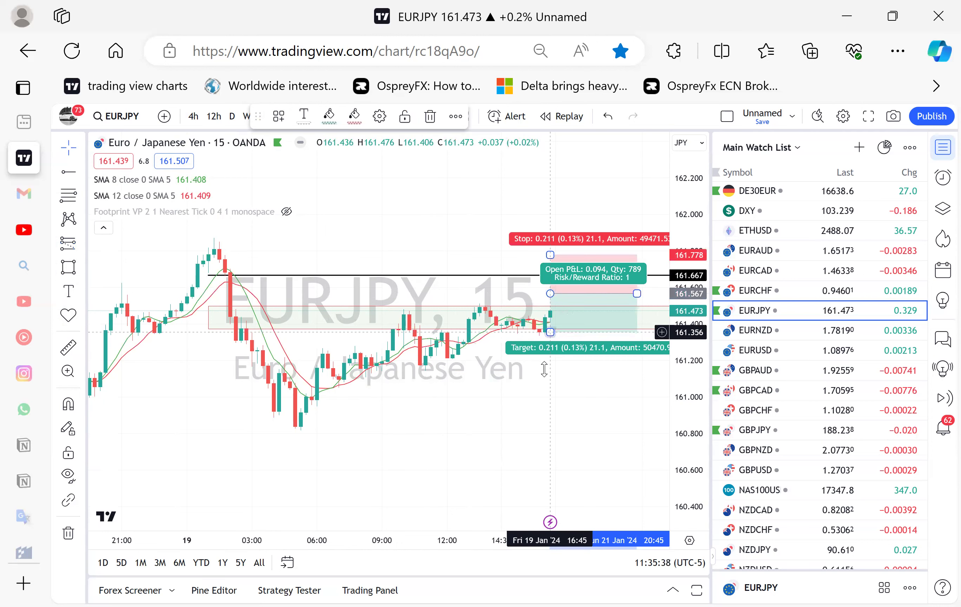
drag(548, 339, 551, 470)
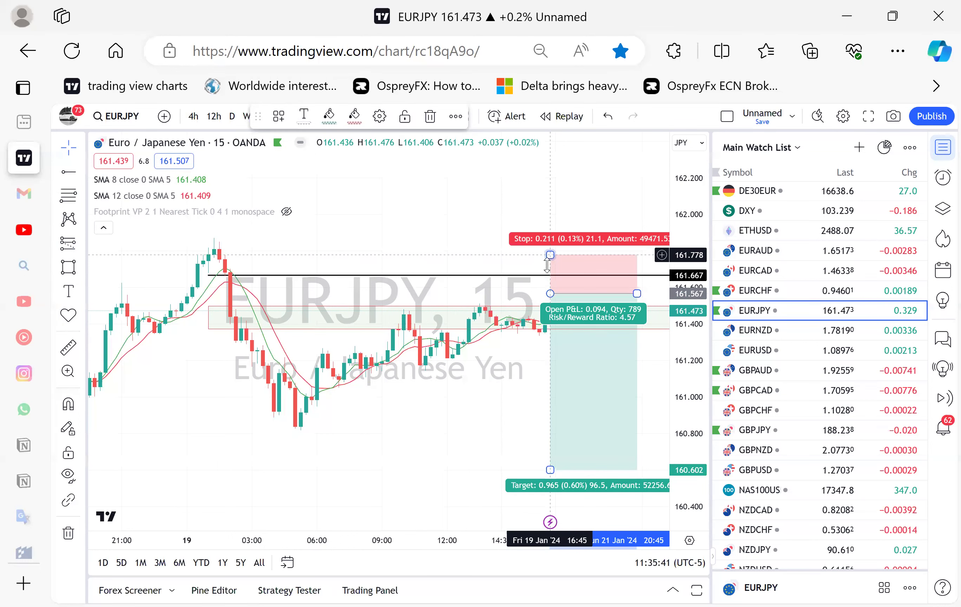
drag(547, 262, 540, 263)
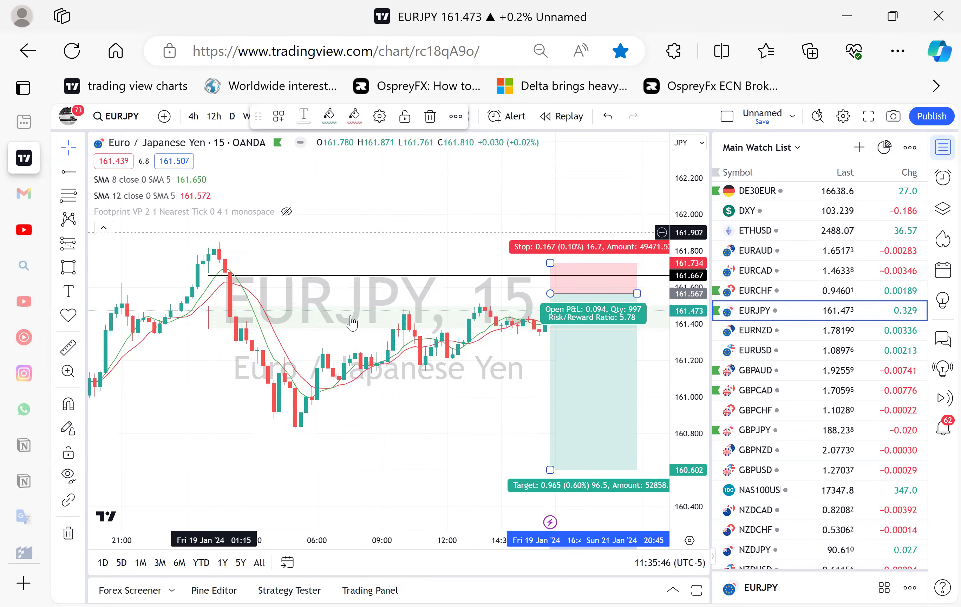
Lower the short position's target to 160.070 and widen the box rightward.
mouse_move(431, 388)
mouse_down()
mouse_move(422, 361)
mouse_move(298, 308)
mouse_up()
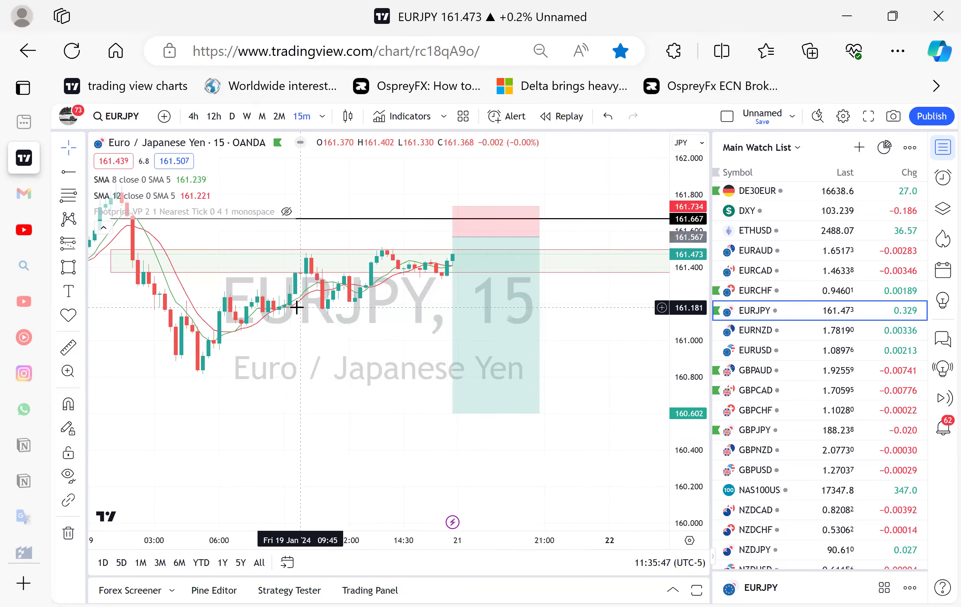
click(531, 237)
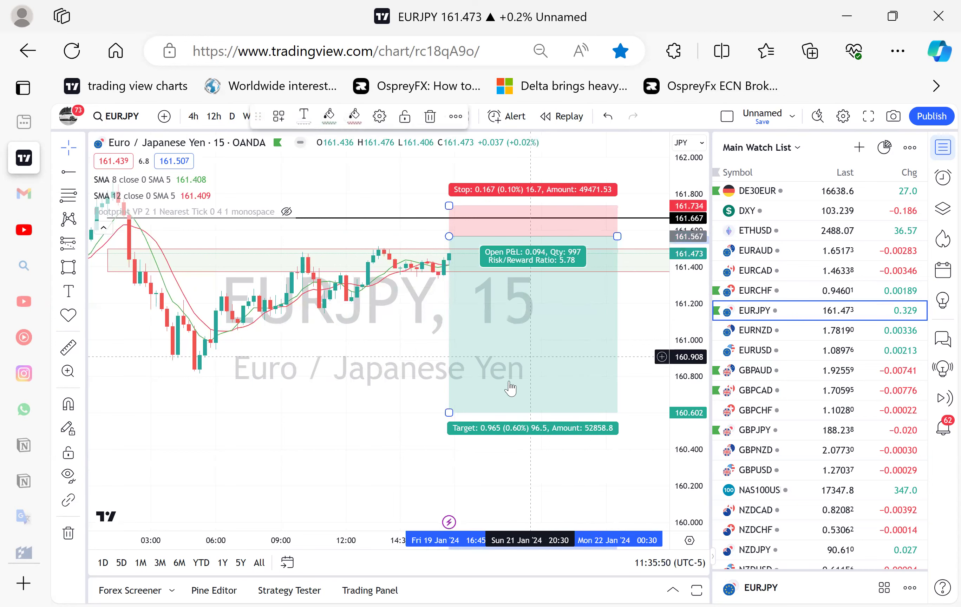
drag(448, 411, 449, 509)
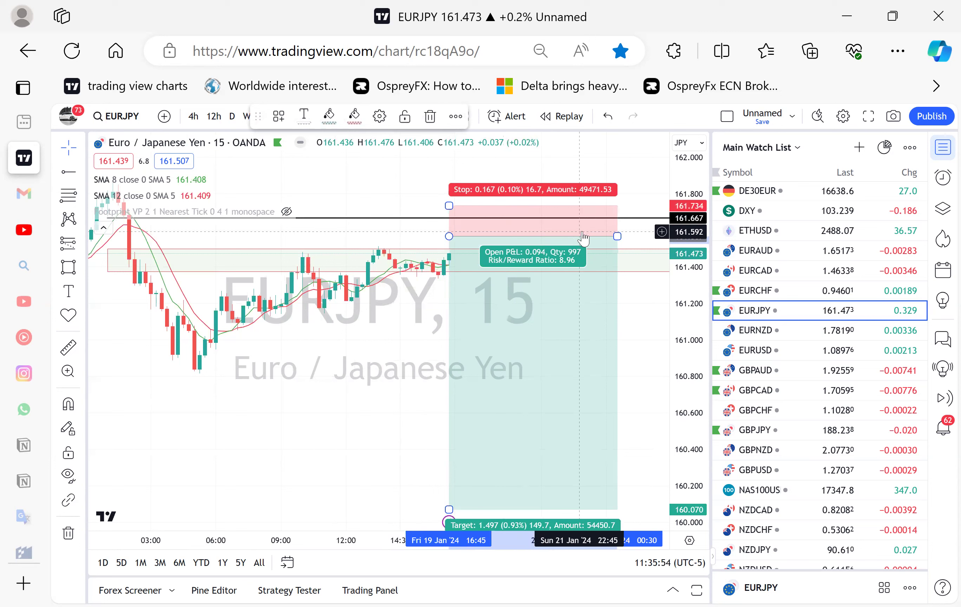
mouse_move(617, 236)
mouse_down()
mouse_move(563, 234)
mouse_move(644, 250)
mouse_move(562, 243)
mouse_move(566, 262)
mouse_up()
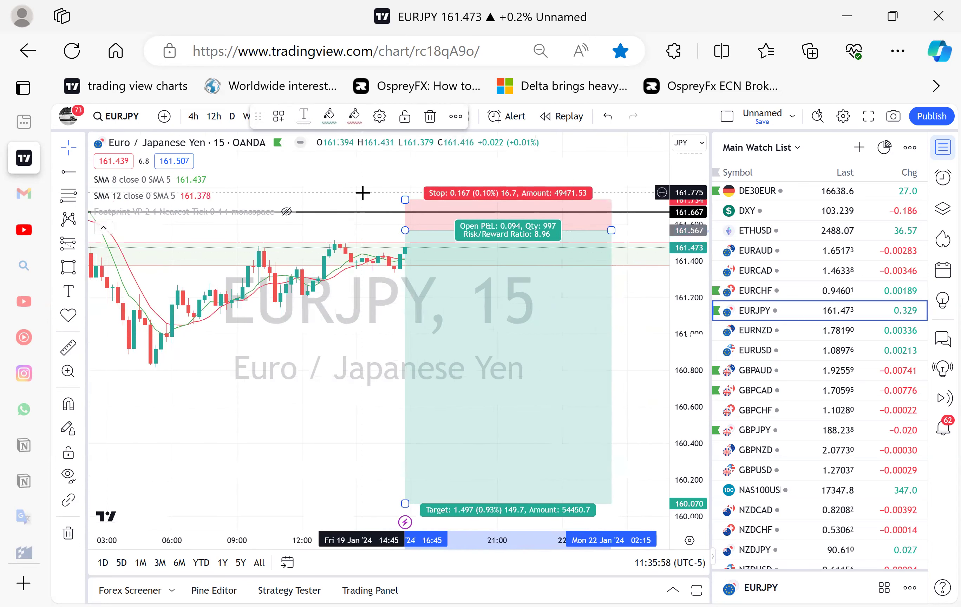
click(257, 354)
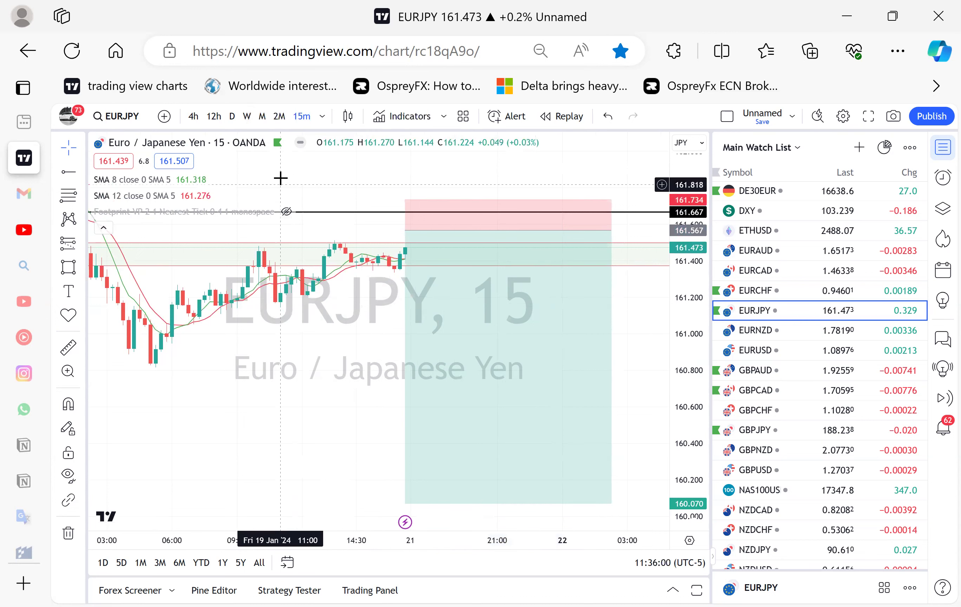
Switch to 1h, stretch the position box, stay on the page, then return to 4h.
click(322, 117)
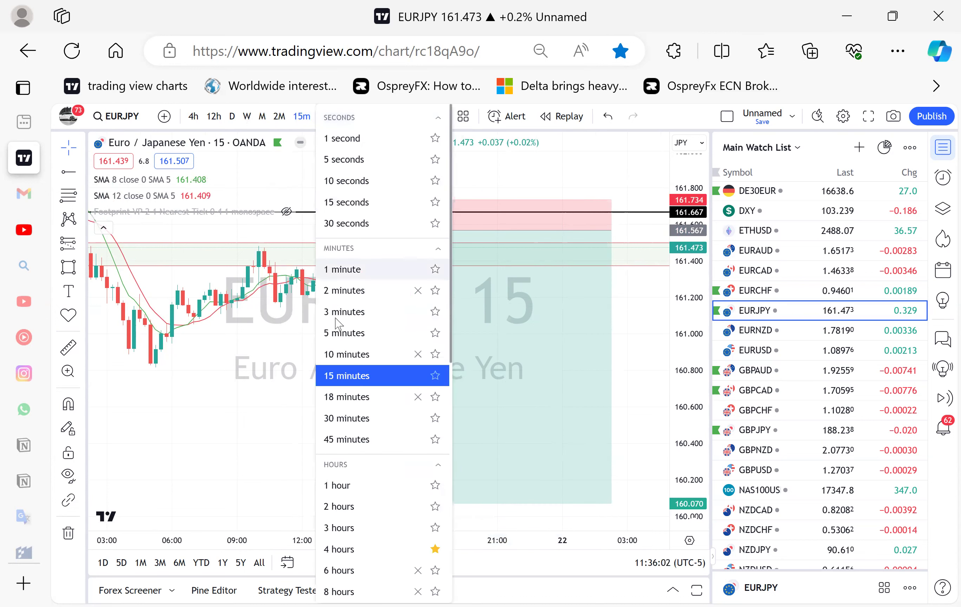
click(340, 485)
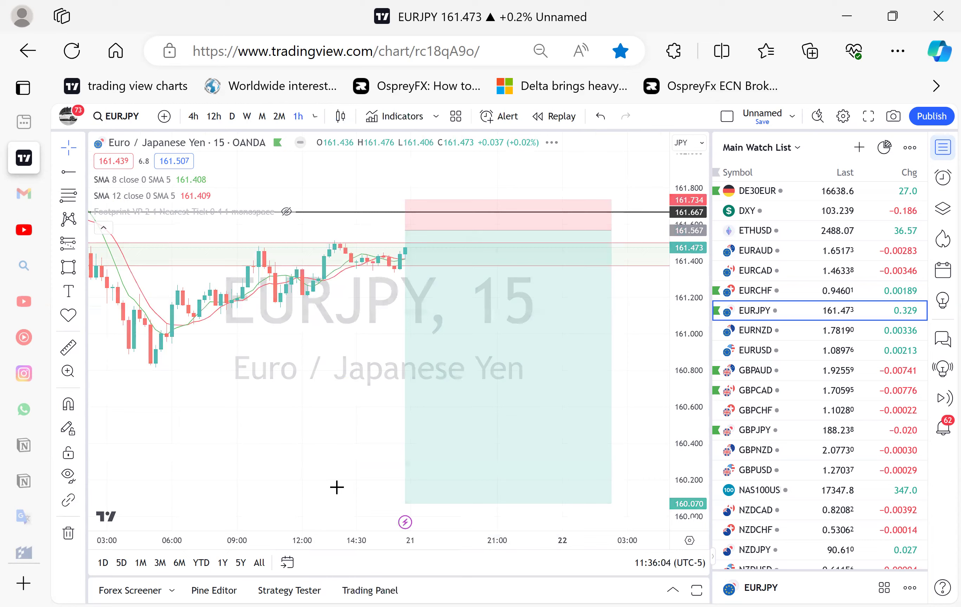
drag(460, 231, 573, 250)
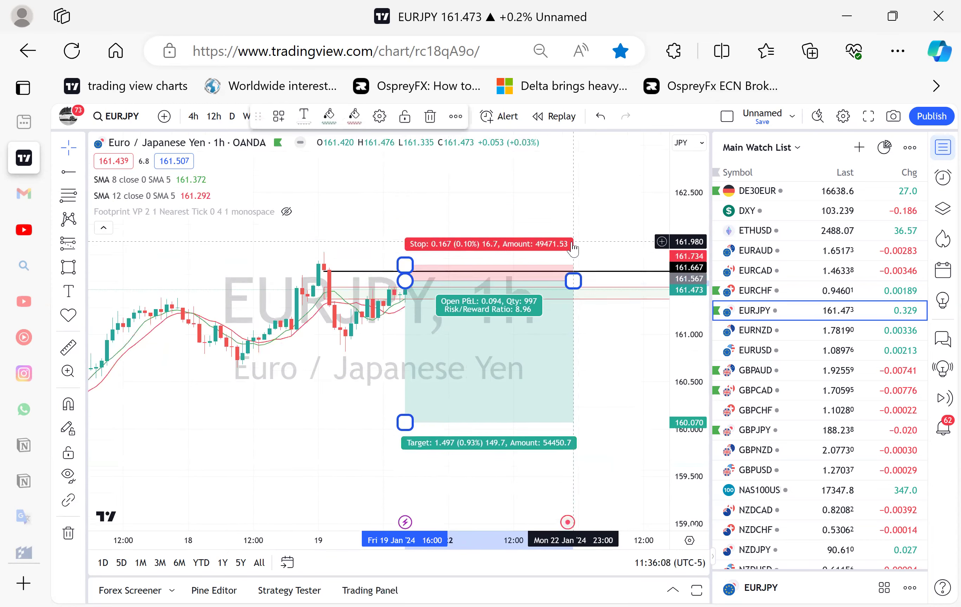
click(178, 87)
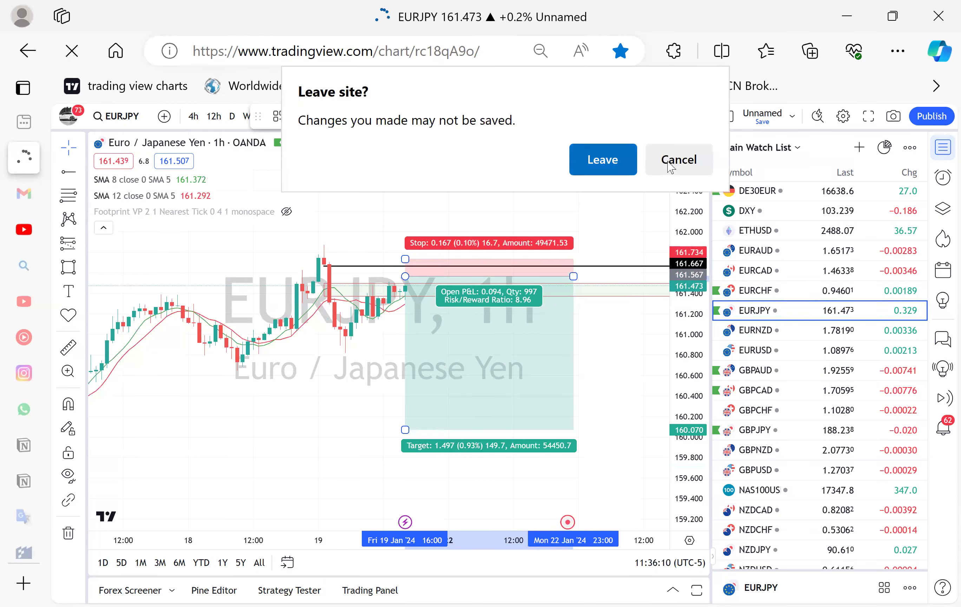
click(679, 160)
click(193, 118)
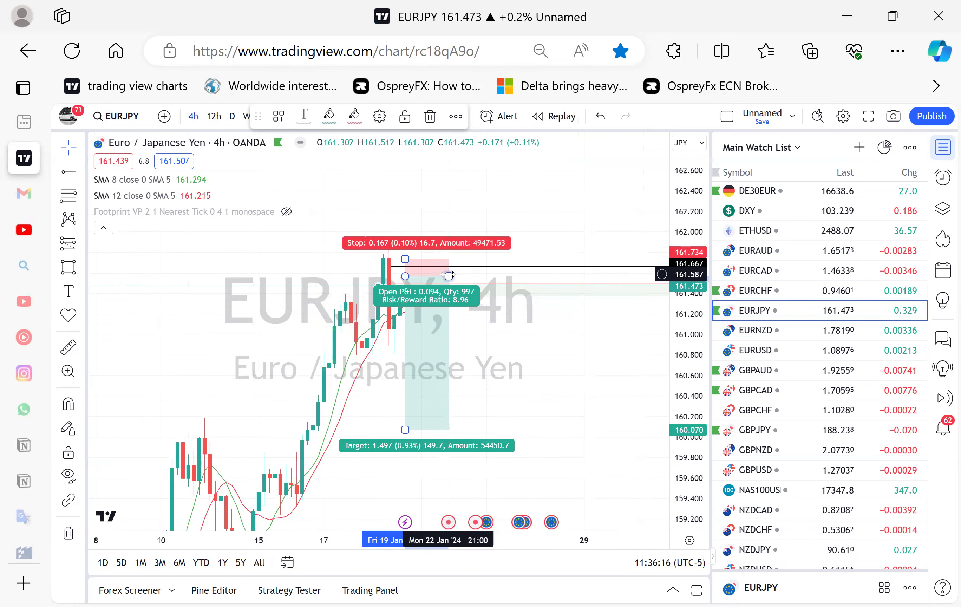
Widen the short position and lower its target to 158.007 for 21.32 risk/reward.
drag(449, 276, 564, 275)
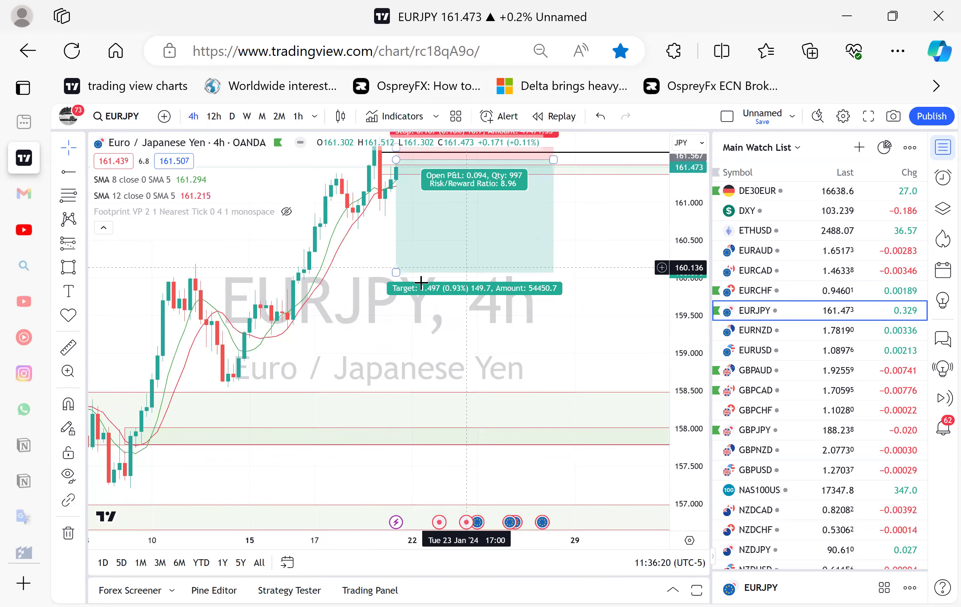
drag(396, 272, 391, 427)
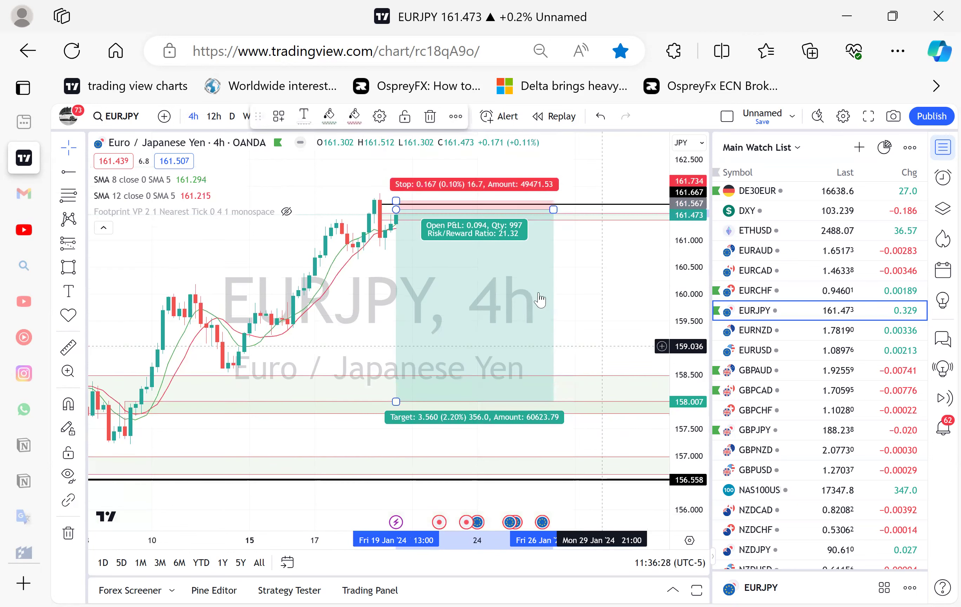
click(610, 266)
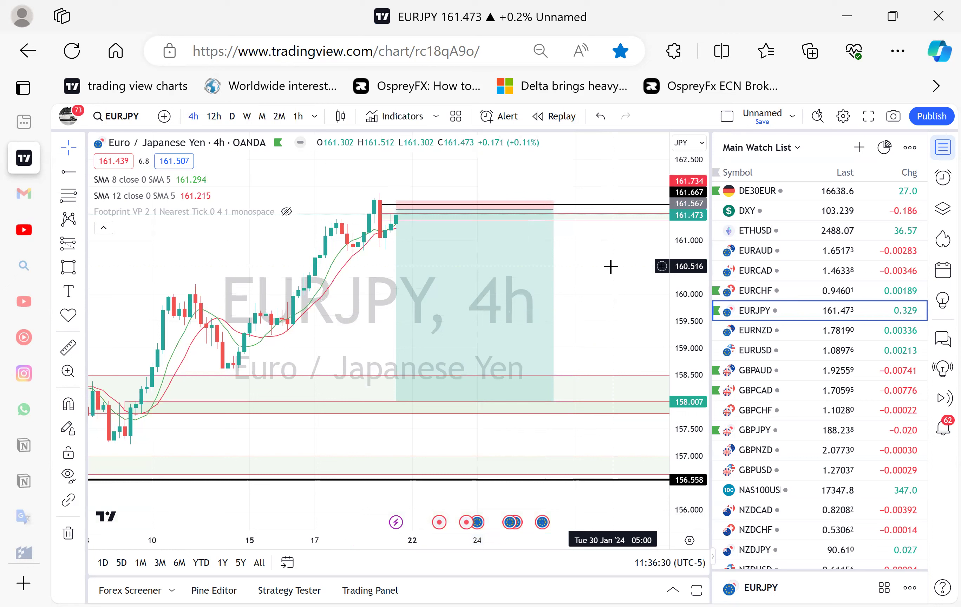